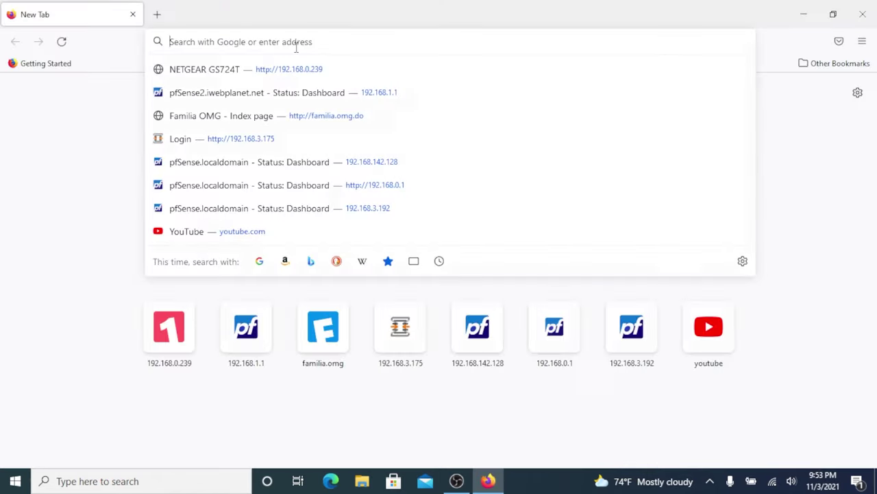
# Search the web for opnsense and go to the OPNsense download page
pyautogui.write('opnsense')
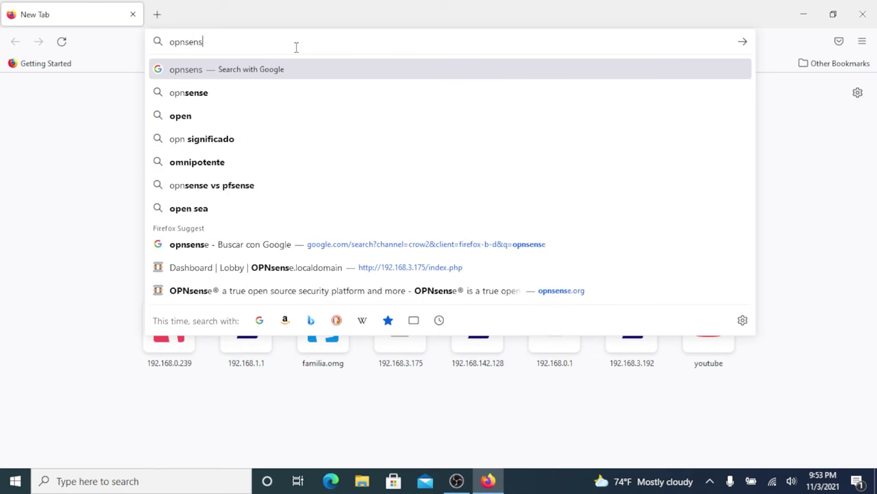
pyautogui.press('Return')
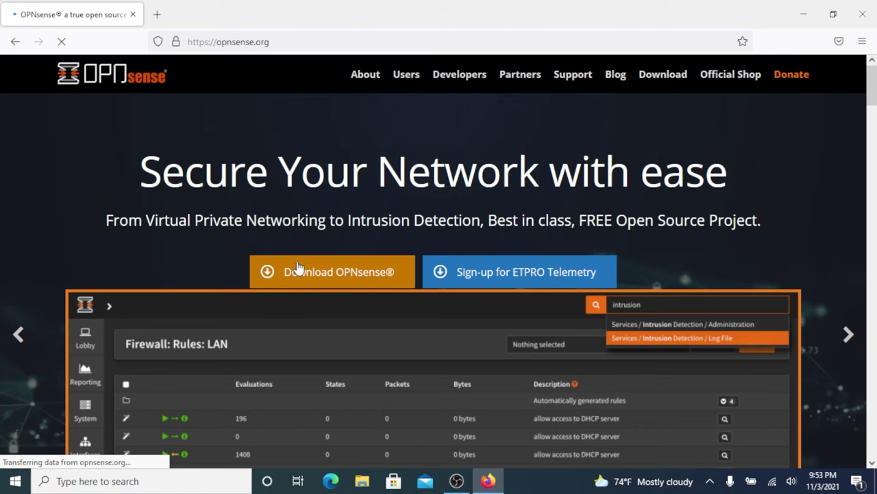
pyautogui.click(313, 274)
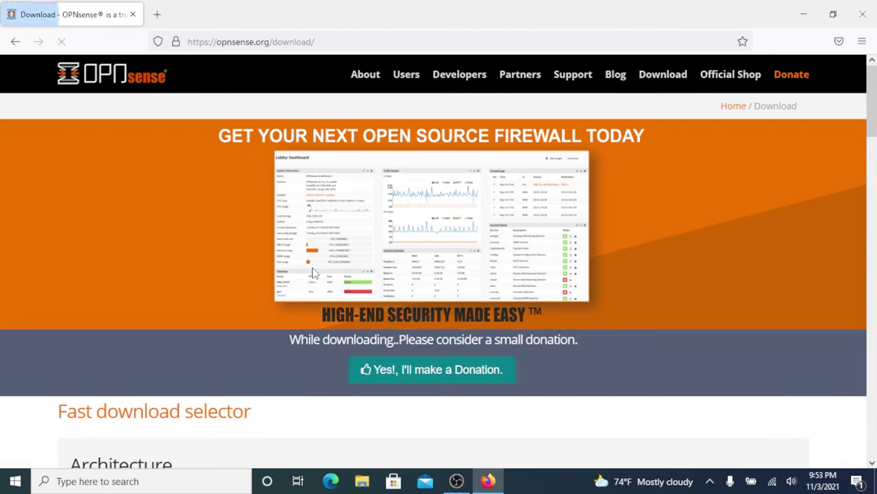
# Download the amd64 serial image from the NYC*BUG (East Coast) mirror and save the file
pyautogui.moveTo(874, 88); pyautogui.dragTo(874, 150)
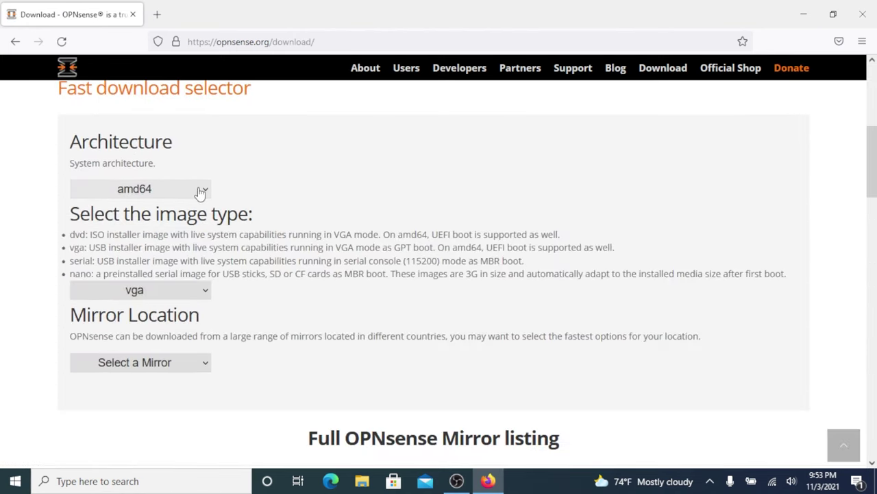
pyautogui.click(200, 193)
pyautogui.click(176, 218)
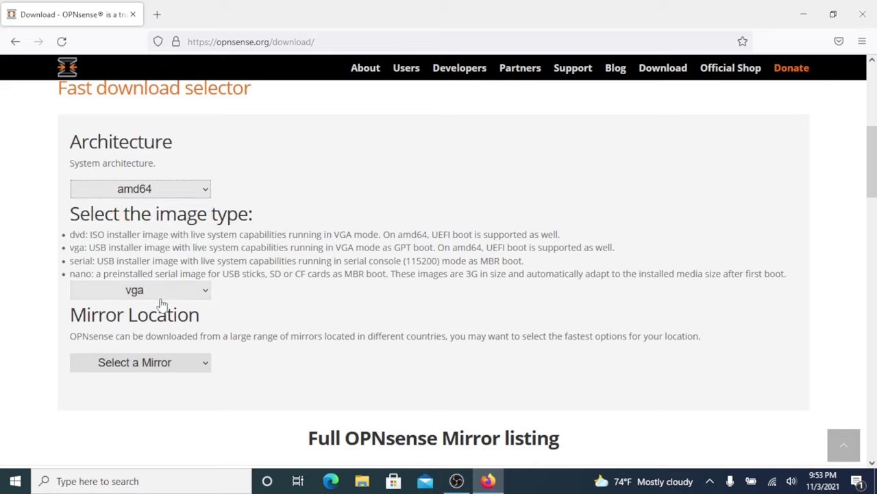
pyautogui.click(196, 297)
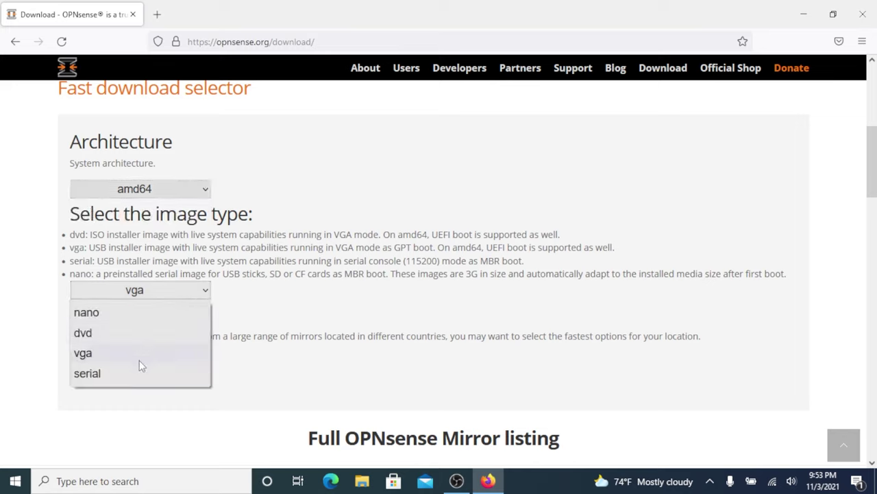
pyautogui.click(133, 376)
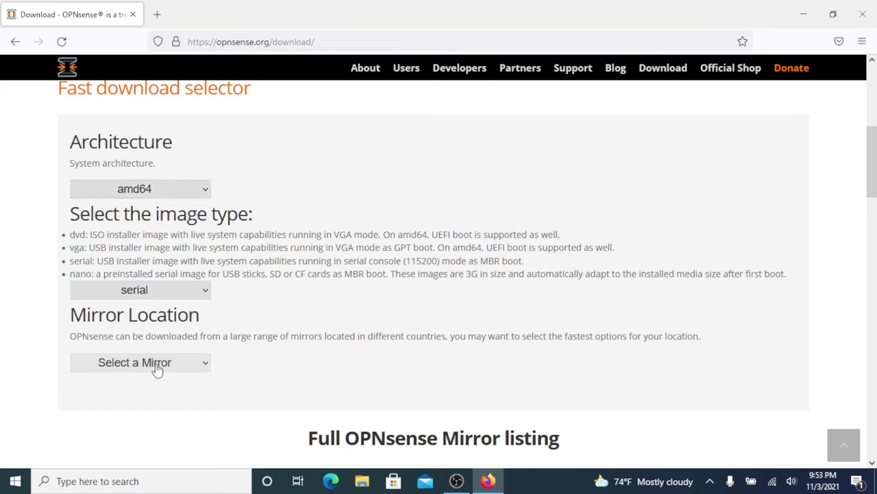
pyautogui.click(157, 368)
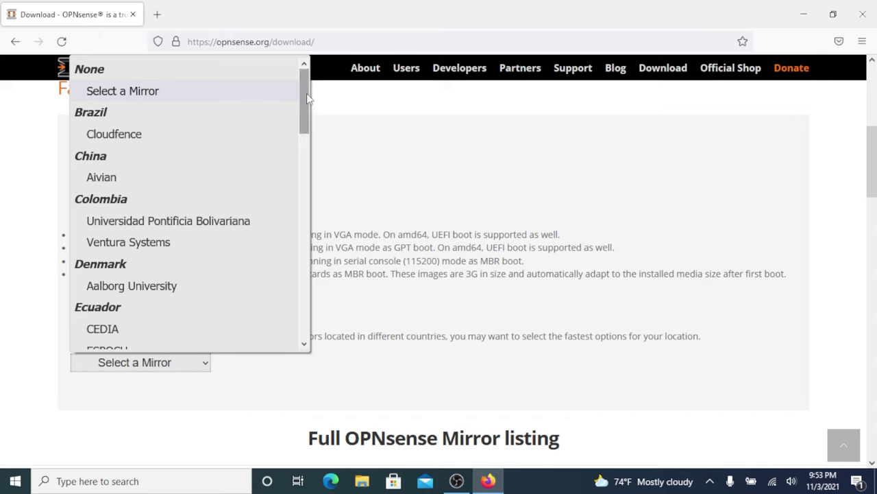
pyautogui.moveTo(307, 103); pyautogui.dragTo(298, 306)
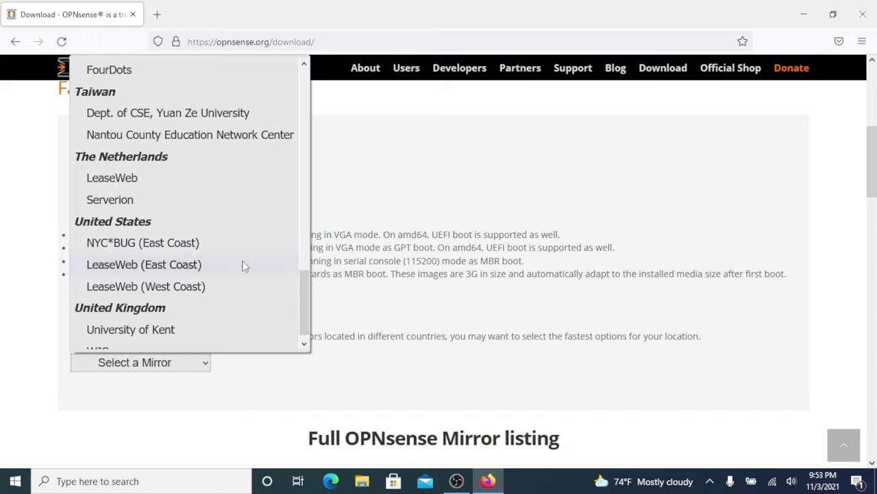
pyautogui.click(193, 245)
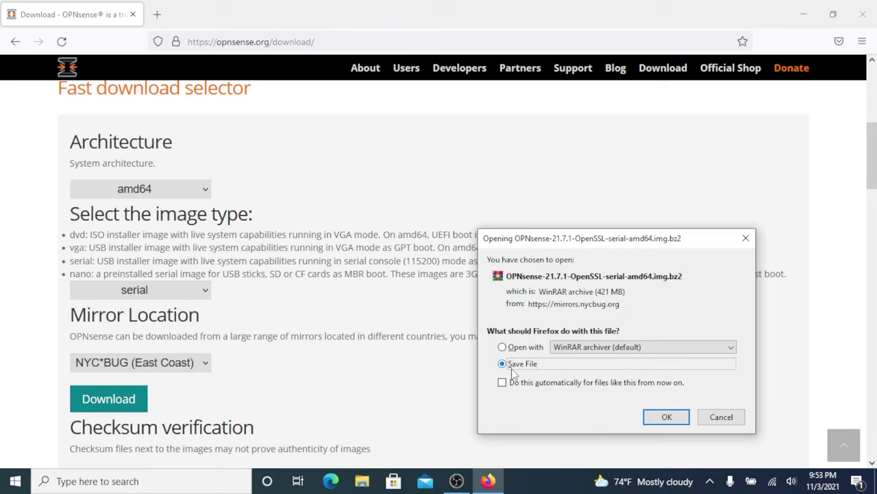
pyautogui.click(665, 417)
# From Firefox's Library, open the Downloads folder containing the finished OPNsense image
pyautogui.click(594, 112)
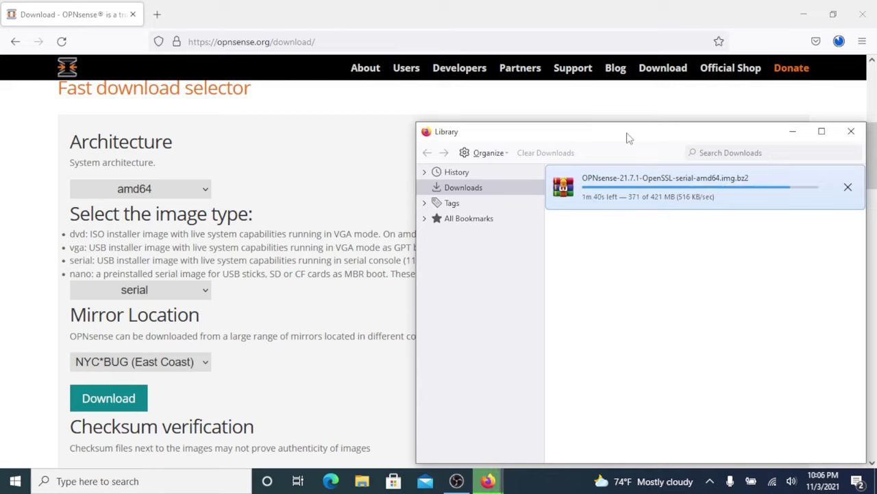
pyautogui.rightClick(726, 196)
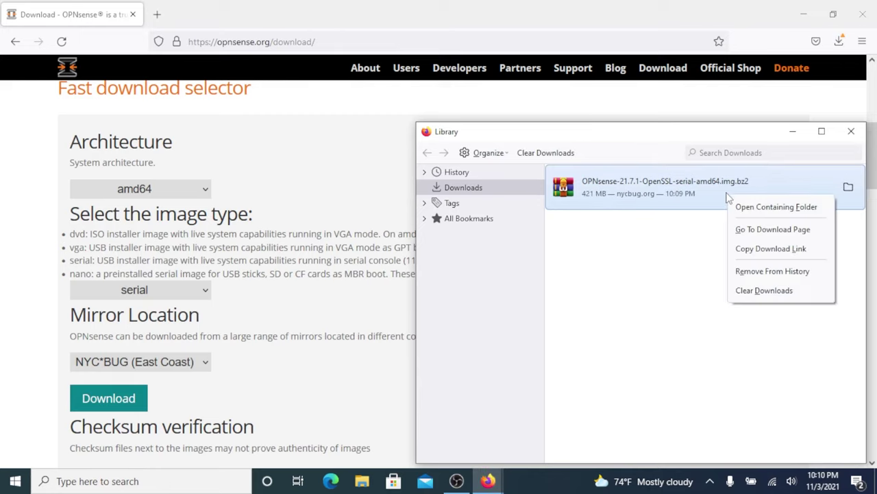
pyautogui.click(748, 207)
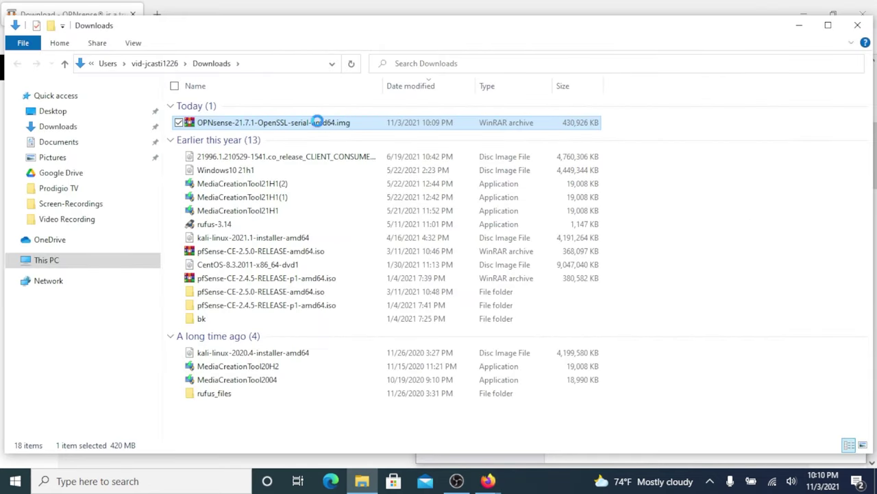
# Extract the OPNsense .bz2 archive into its own folder with WinRAR and launch Rufus 3.14
pyautogui.rightClick(317, 122)
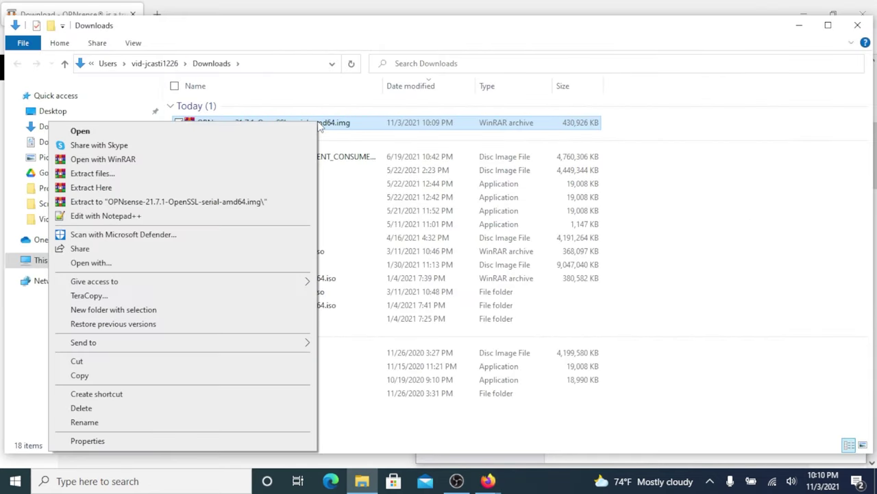
pyautogui.click(253, 203)
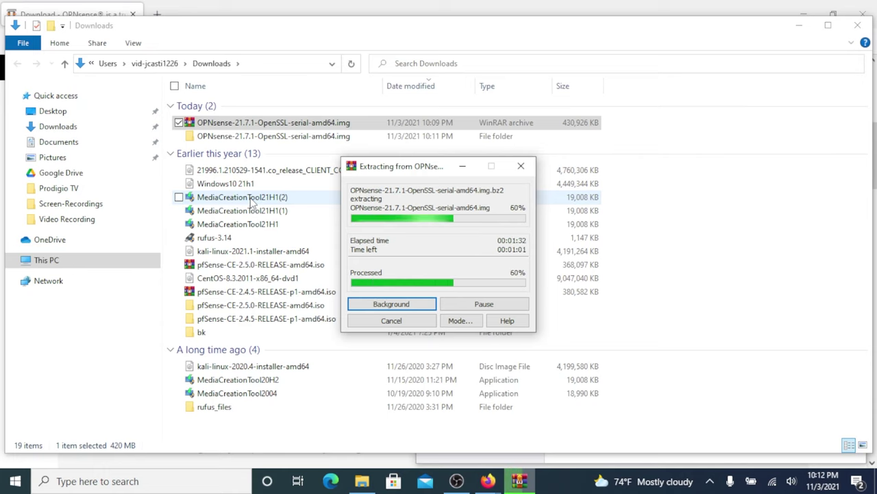
pyautogui.doubleClick(214, 237)
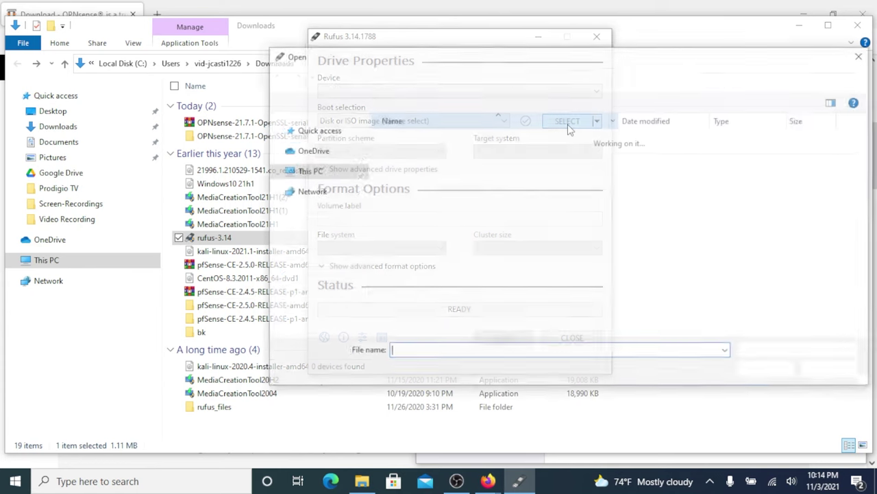
# Select the extracted OPNsense .img in Rufus, keeping the 8 GB USB drive as target
pyautogui.doubleClick(487, 158)
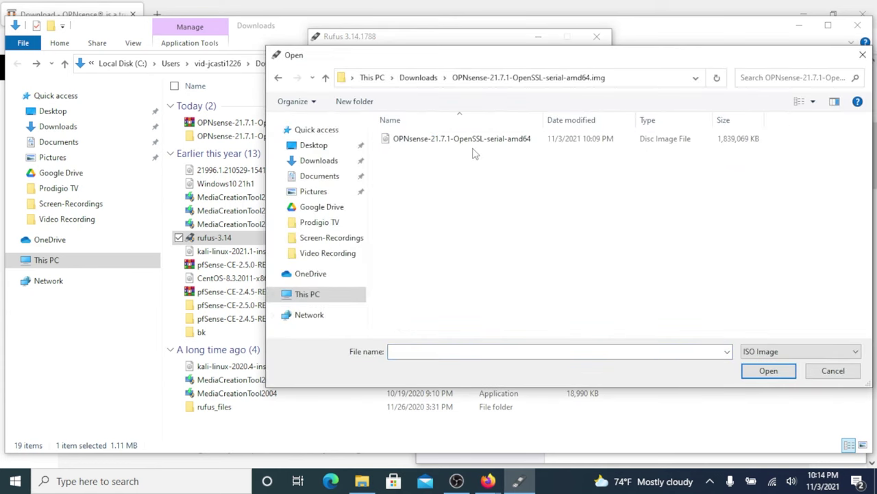
pyautogui.doubleClick(470, 142)
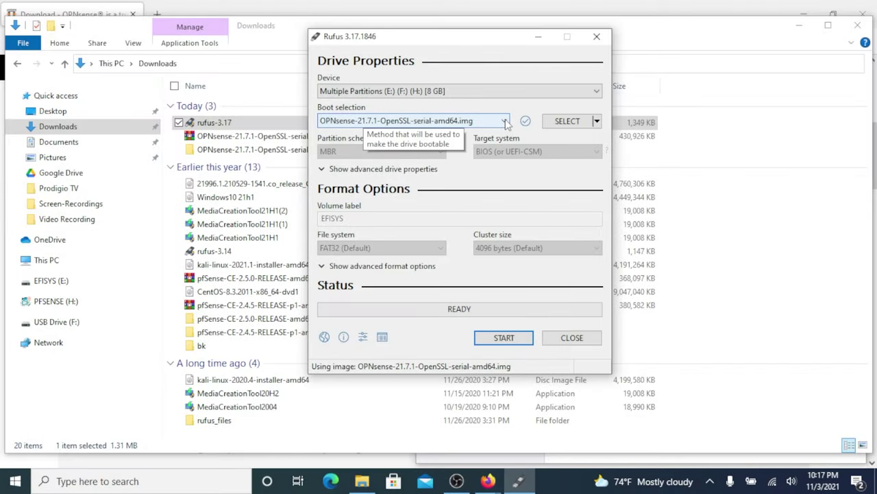
pyautogui.click(505, 121)
pyautogui.click(506, 121)
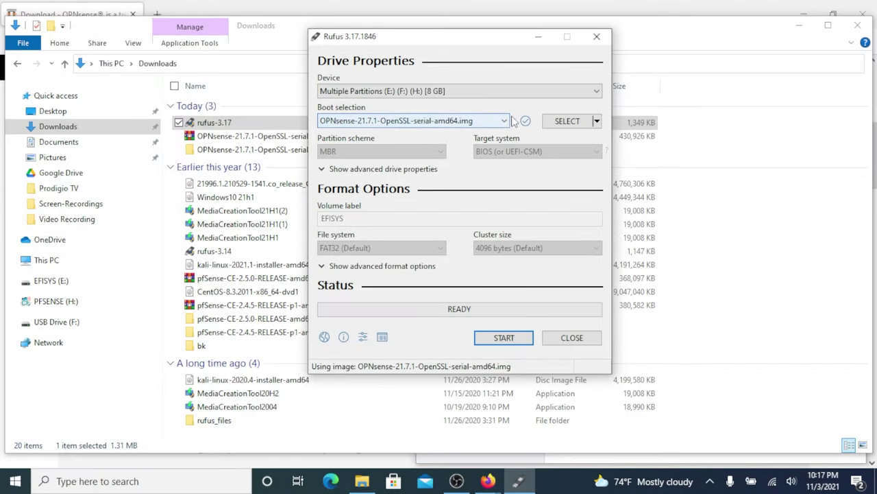
pyautogui.click(546, 93)
pyautogui.click(545, 93)
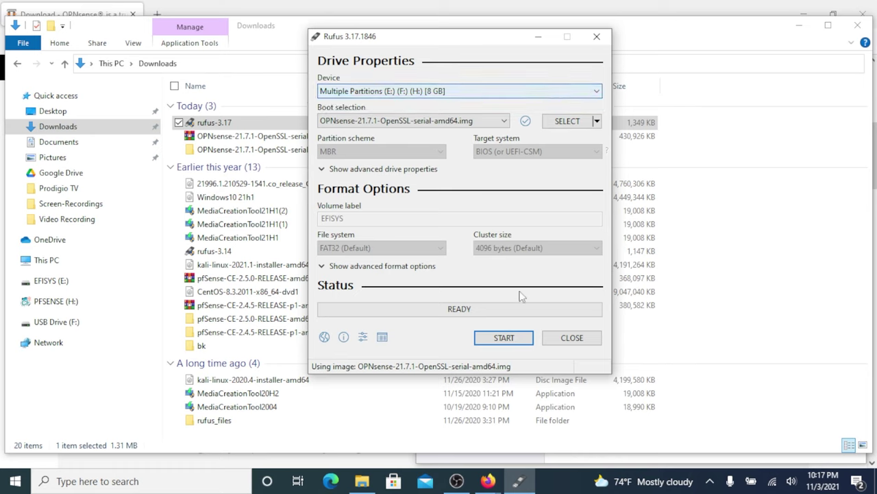
# Start writing the image to the USB drive, accepting both data-loss warnings
pyautogui.click(506, 338)
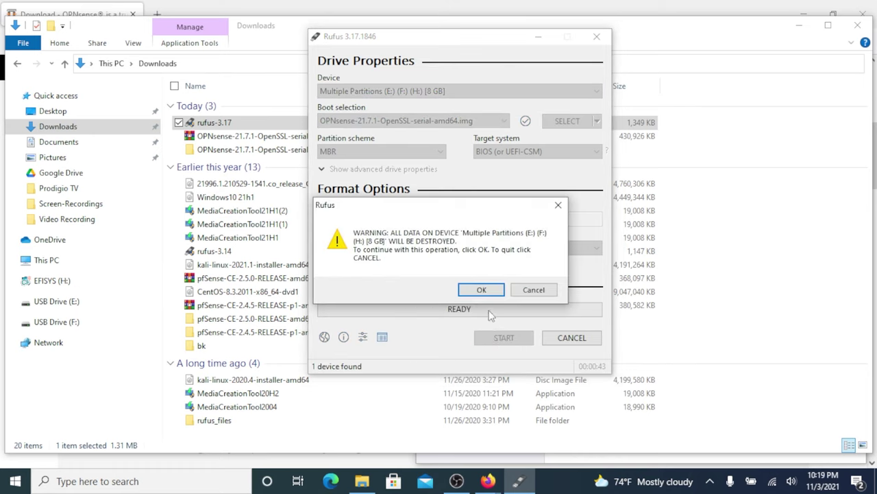
pyautogui.click(482, 290)
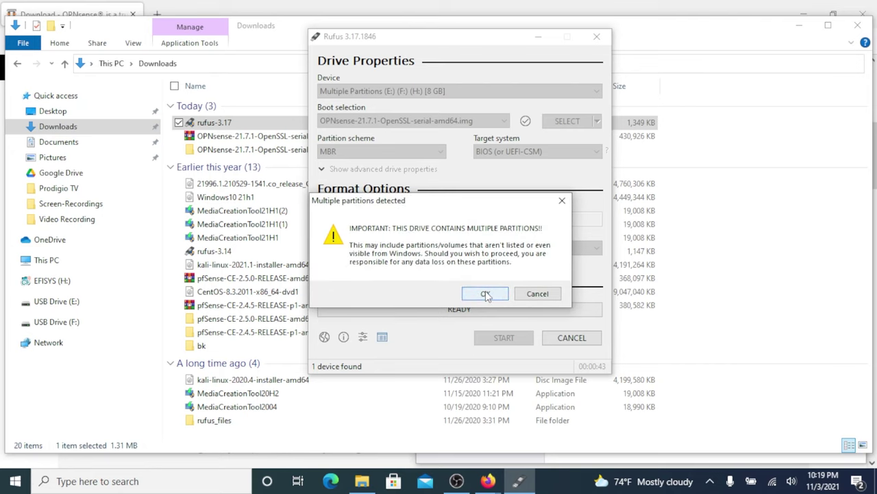
pyautogui.click(484, 292)
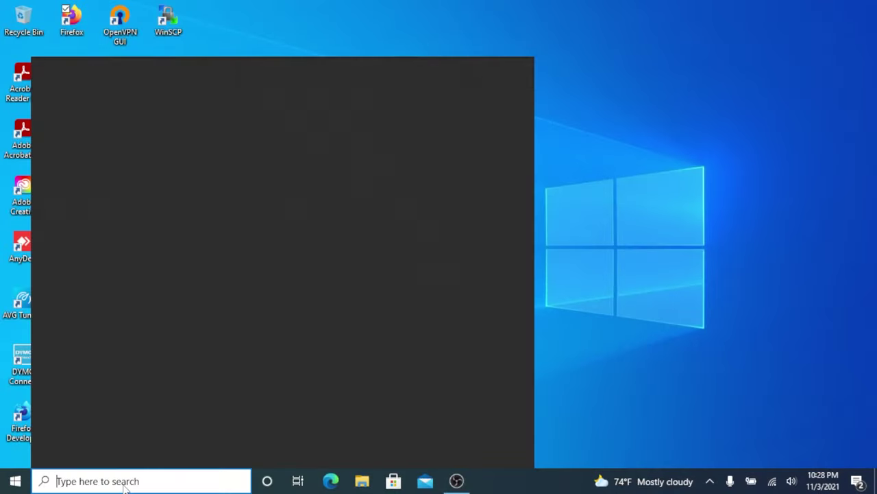
# Launch PuTTY, then open Device Manager and expand Ports to find the Prolific adapter on COM4
pyautogui.write('puty')
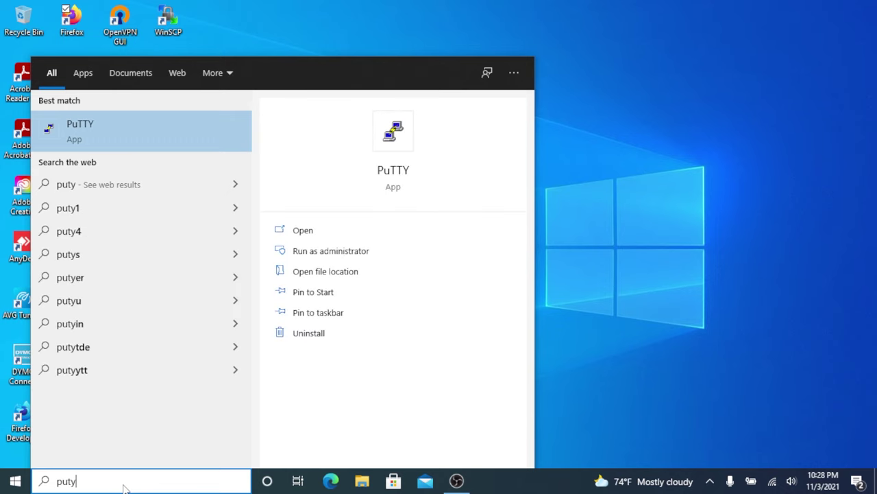
pyautogui.press('Return')
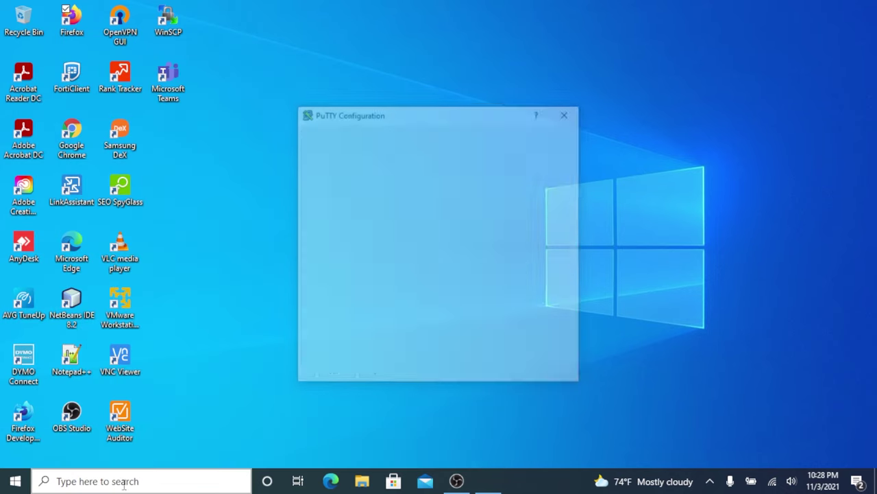
pyautogui.click(212, 481)
pyautogui.write('device')
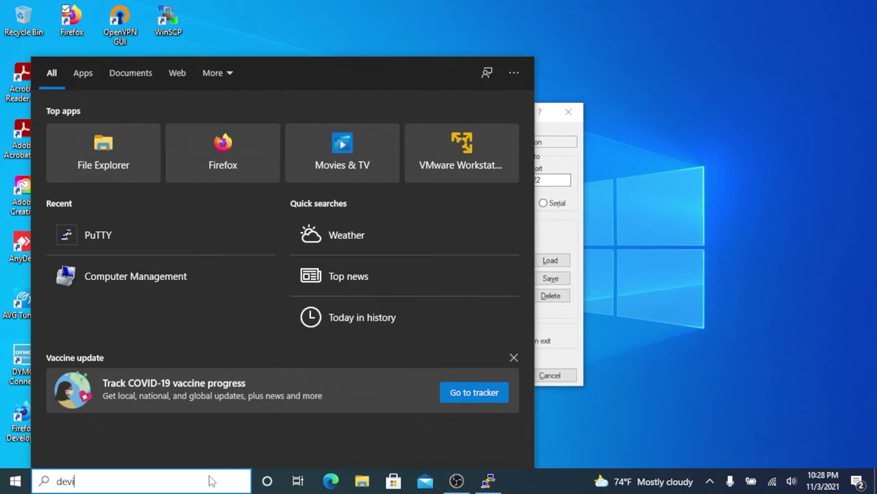
pyautogui.press('Return')
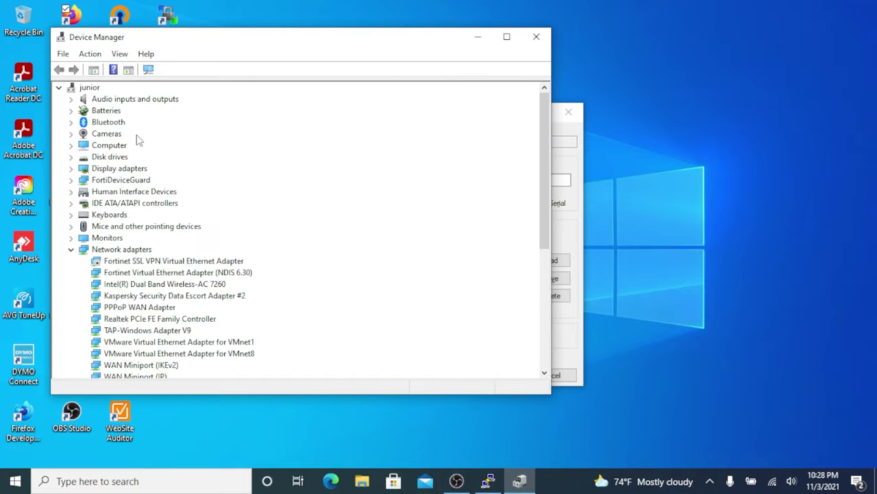
pyautogui.click(71, 249)
pyautogui.click(71, 261)
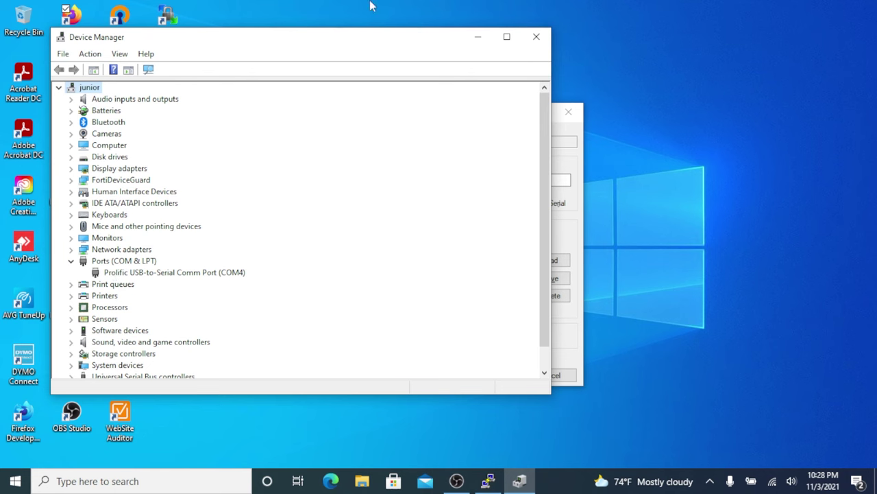
# Load the Watchguard XMT5 saved session, change the serial line to COM4, and open it
pyautogui.click(468, 42)
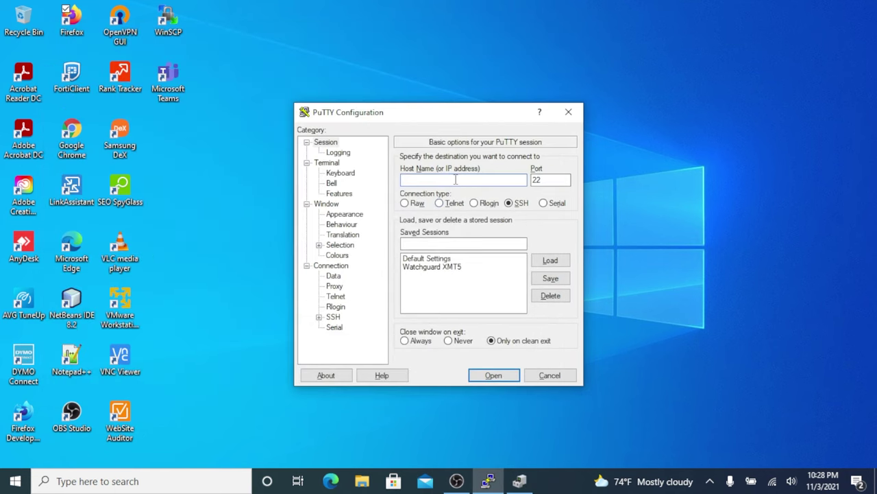
pyautogui.click(425, 267)
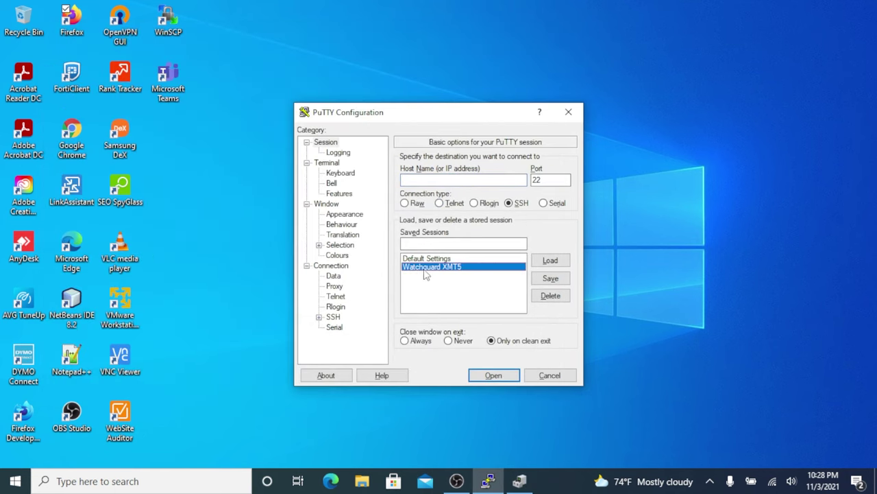
pyautogui.click(548, 260)
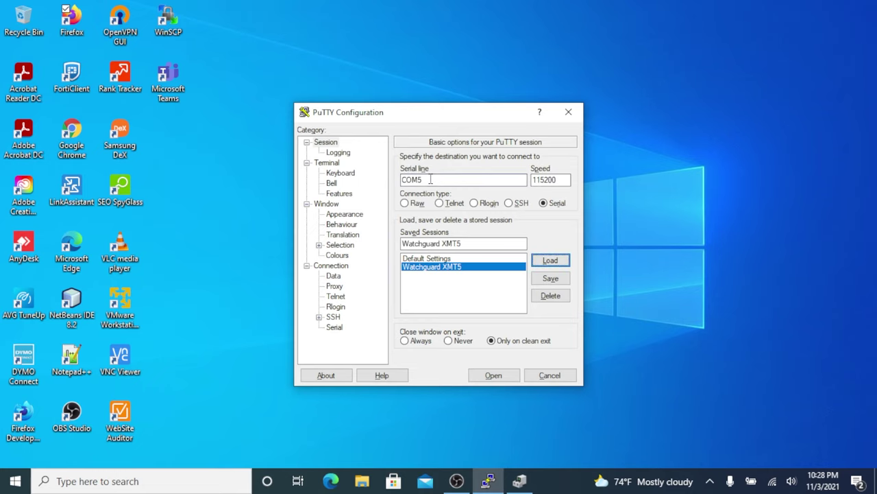
pyautogui.write('4')
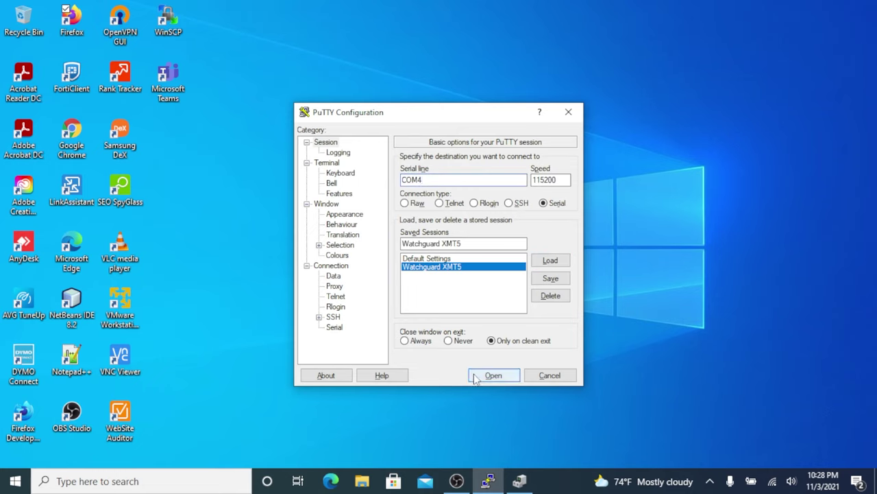
pyautogui.click(474, 375)
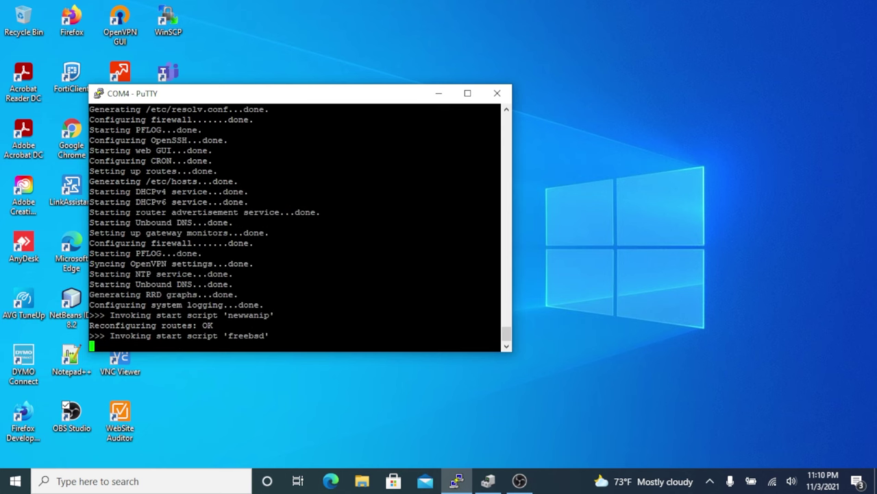
# Log in to the serial console as installer to start the OPNsense installer
pyautogui.write('insra')
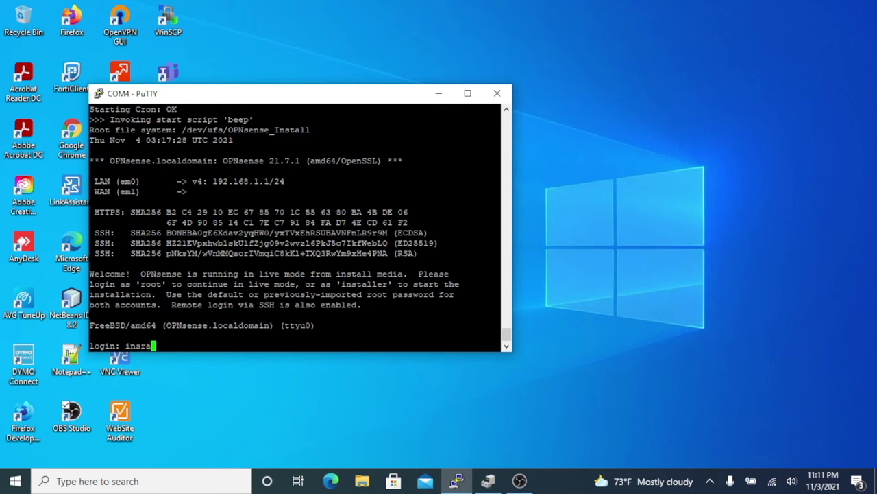
pyautogui.press('BackSpace')
pyautogui.write('taller')
pyautogui.press('Return')
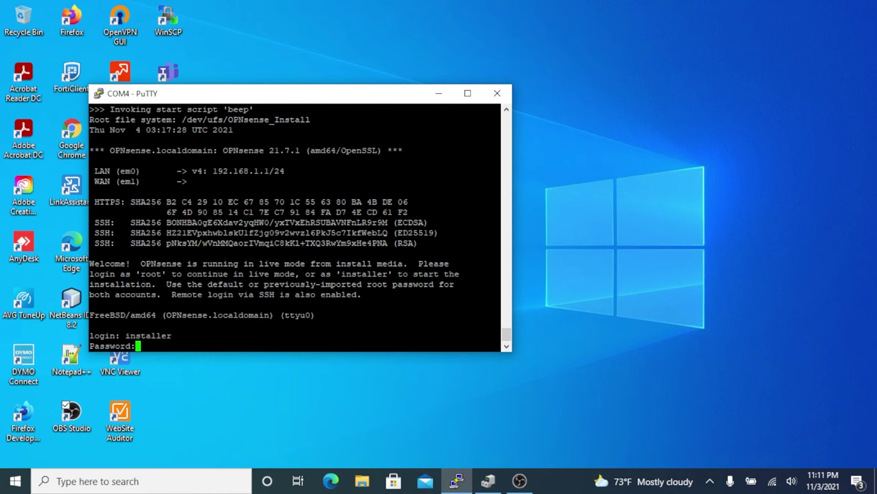
pyautogui.press('Return')
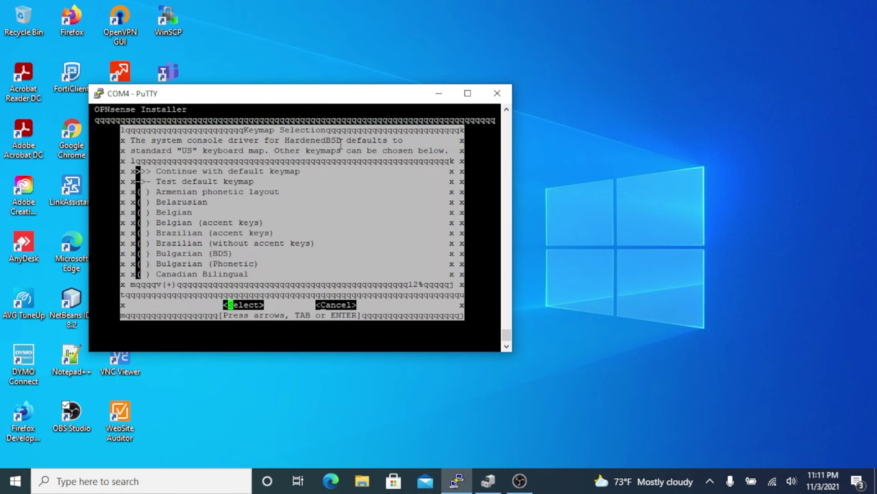
# Keep the default keymap, choose Install (UFS), and select disk ada1 (119 GB SSD)
pyautogui.press('Return')
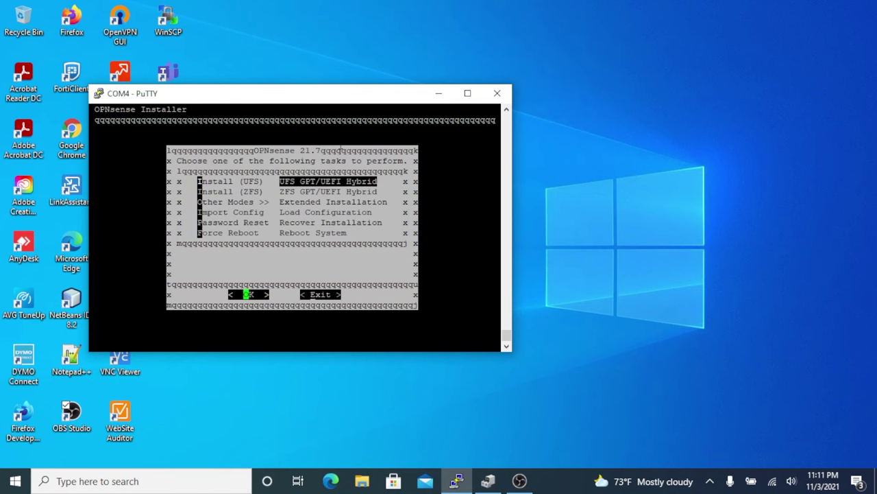
pyautogui.press('Return')
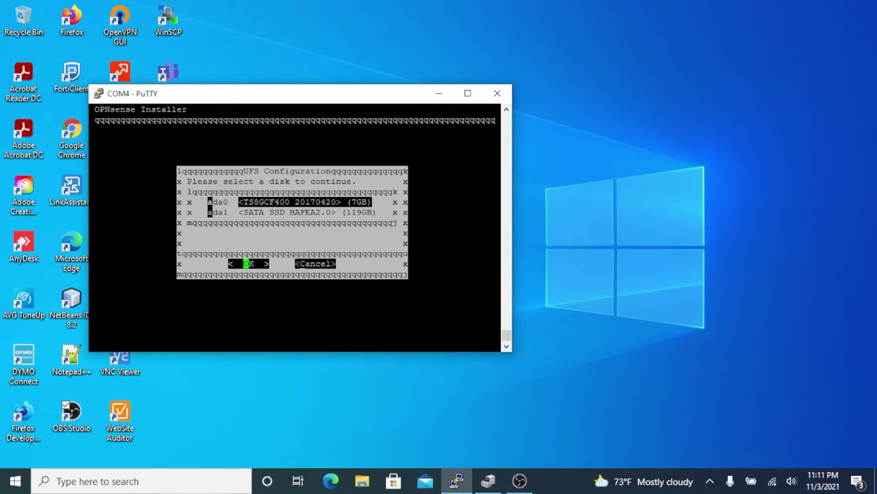
pyautogui.press('Down')
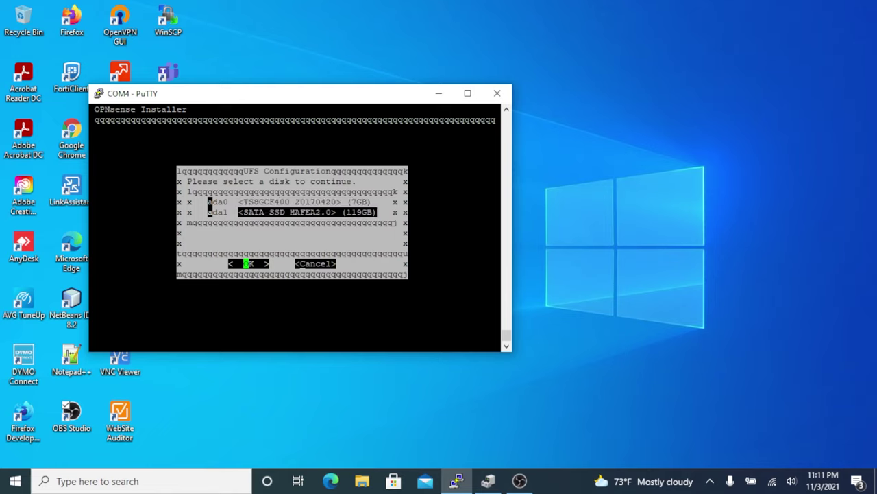
pyautogui.press('Return')
pyautogui.press('Return')
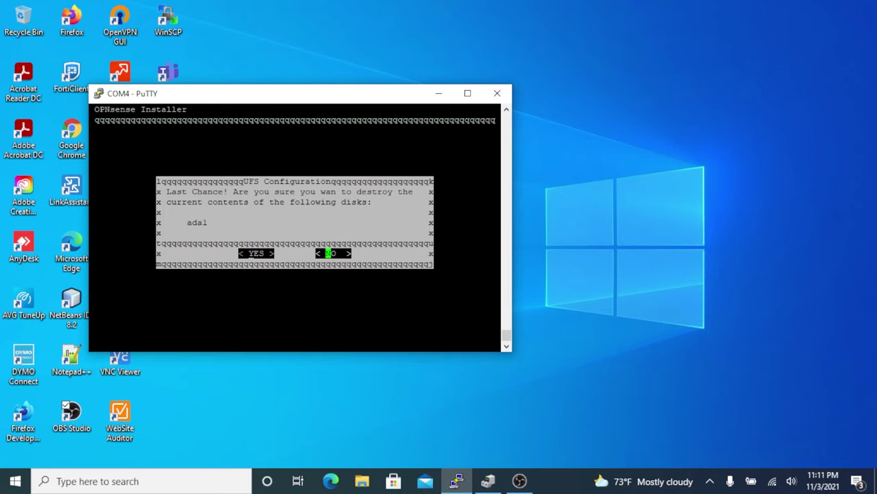
# Confirm erasing ada1, let the installation finish, and reboot the appliance
pyautogui.press('Left')
pyautogui.press('Return')
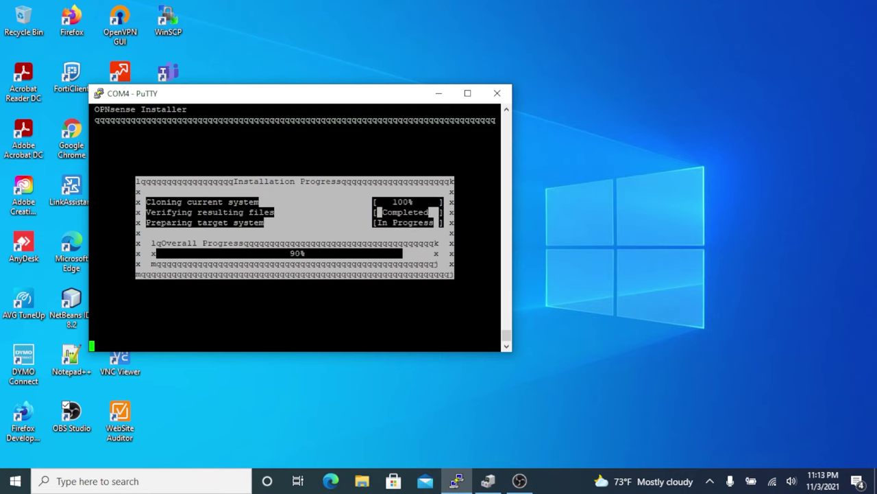
pyautogui.press('Return')
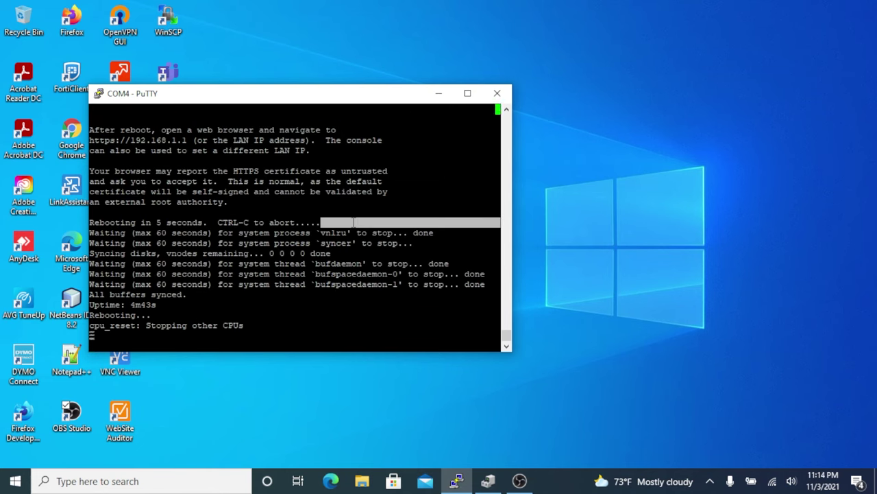
pyautogui.moveTo(297, 100); pyautogui.dragTo(383, 100)
pyautogui.rightClick(382, 100)
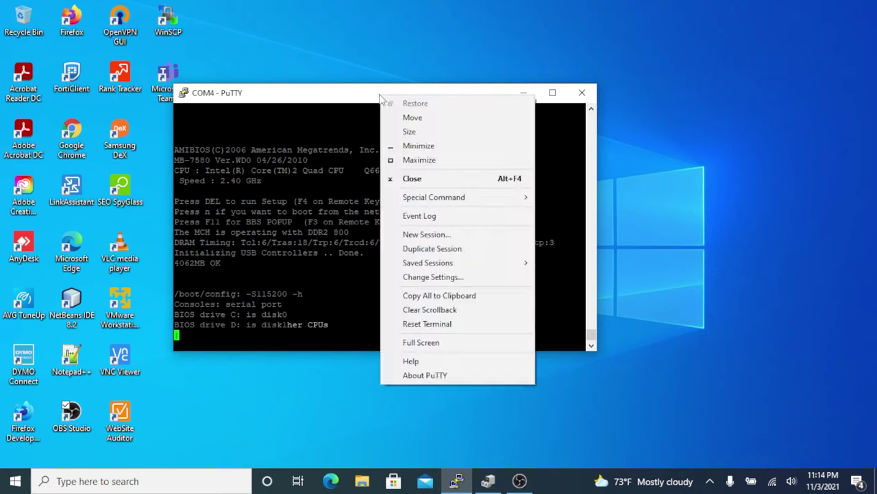
pyautogui.press('Escape')
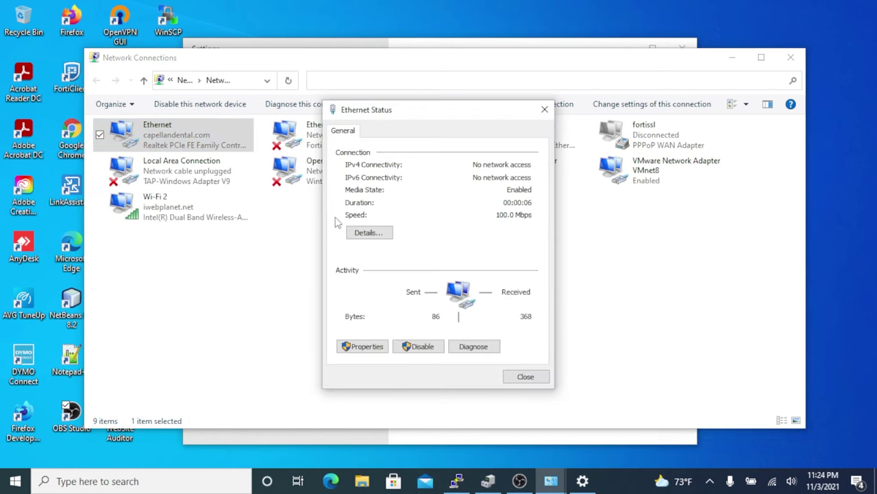
# View the Ethernet connection's network details, then close the status window
pyautogui.click(351, 234)
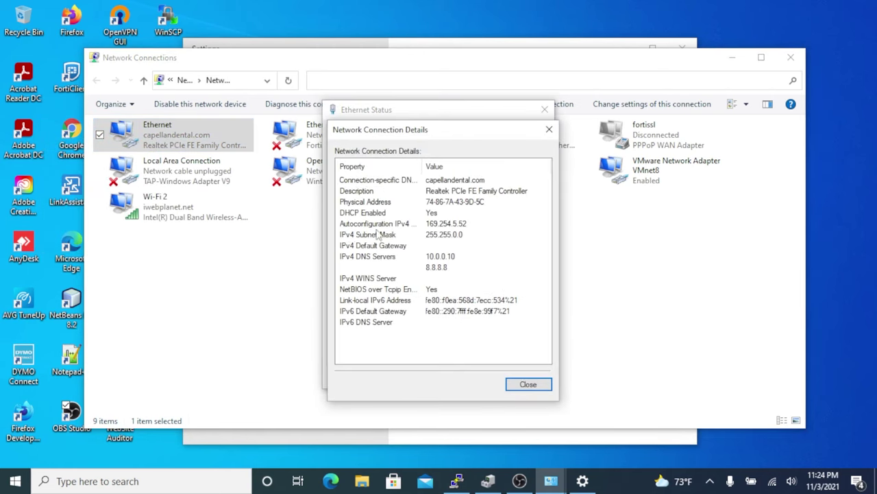
pyautogui.click(536, 386)
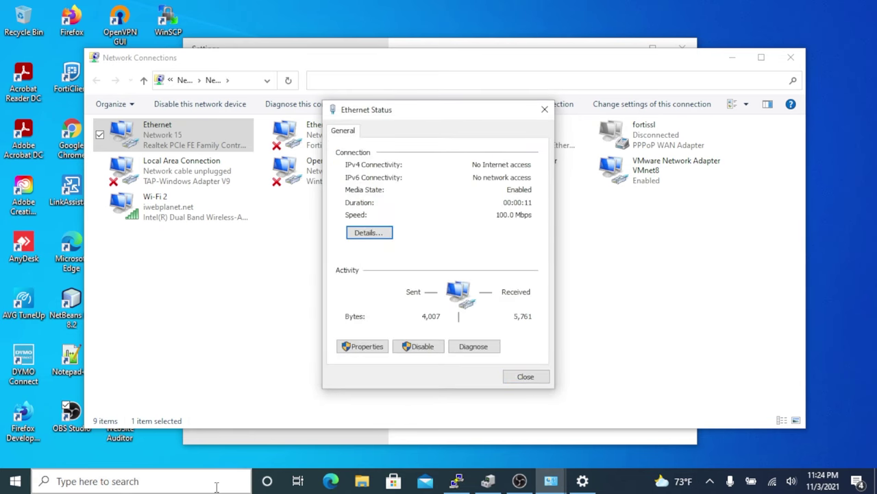
pyautogui.press('Escape')
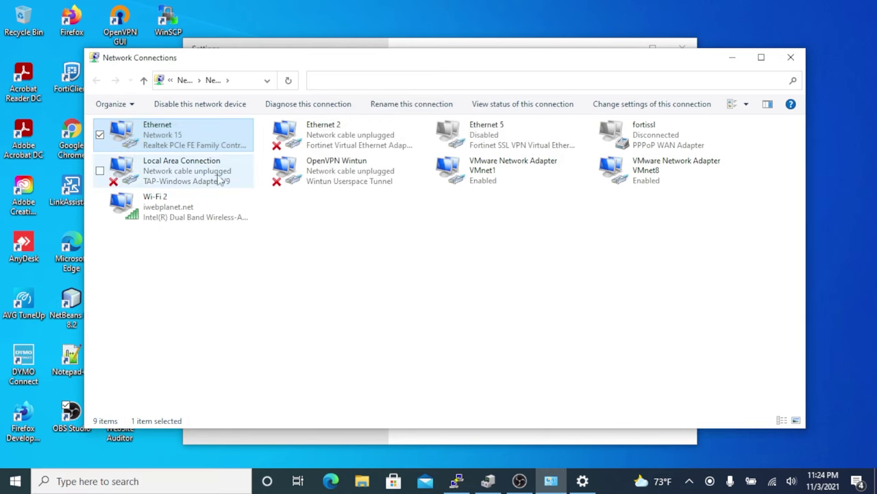
# Confirm Ethernet has 192.168.1.100 leased from 192.168.1.1, then close the network windows
pyautogui.rightClick(200, 143)
pyautogui.click(163, 157)
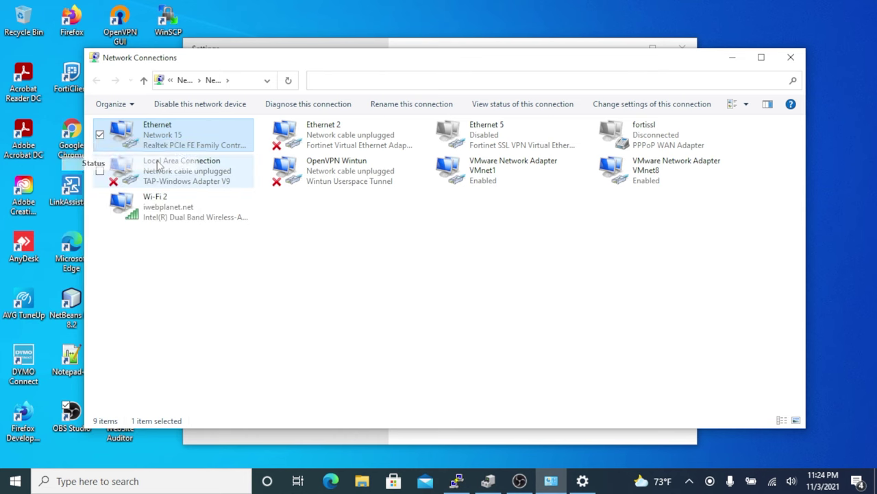
pyautogui.click(365, 235)
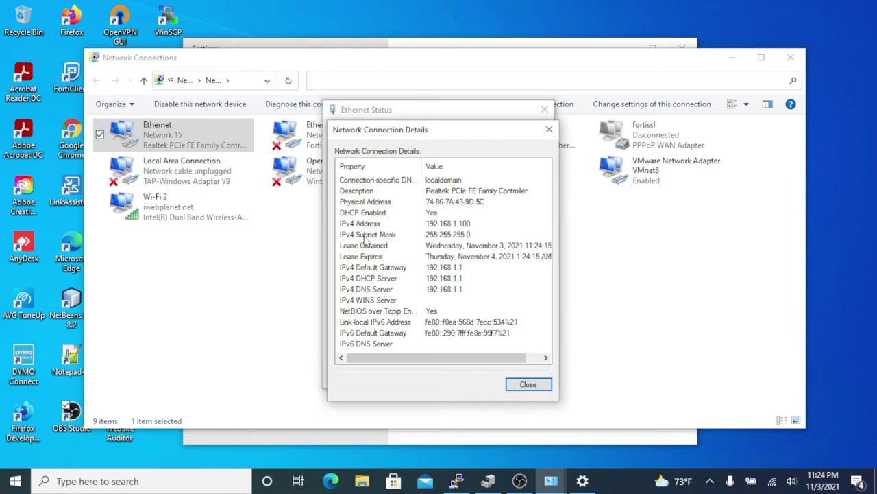
pyautogui.click(549, 130)
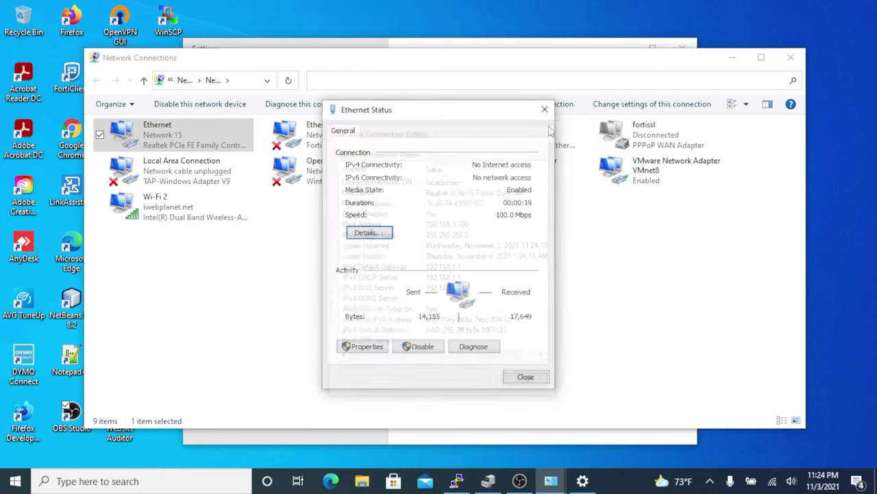
pyautogui.click(545, 109)
pyautogui.click(732, 59)
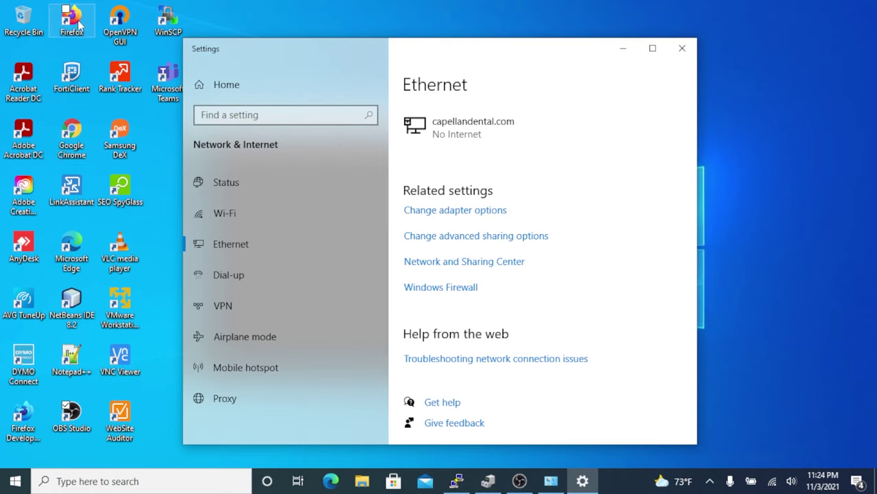
pyautogui.click(682, 50)
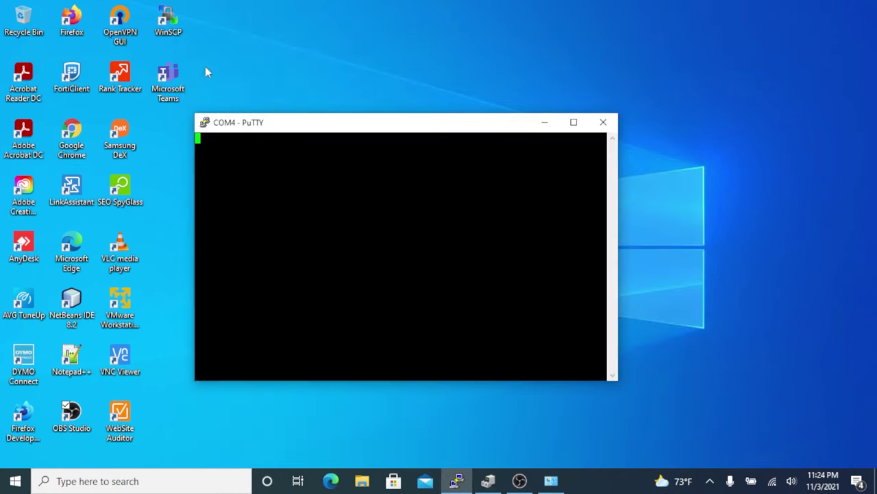
pyautogui.click(541, 122)
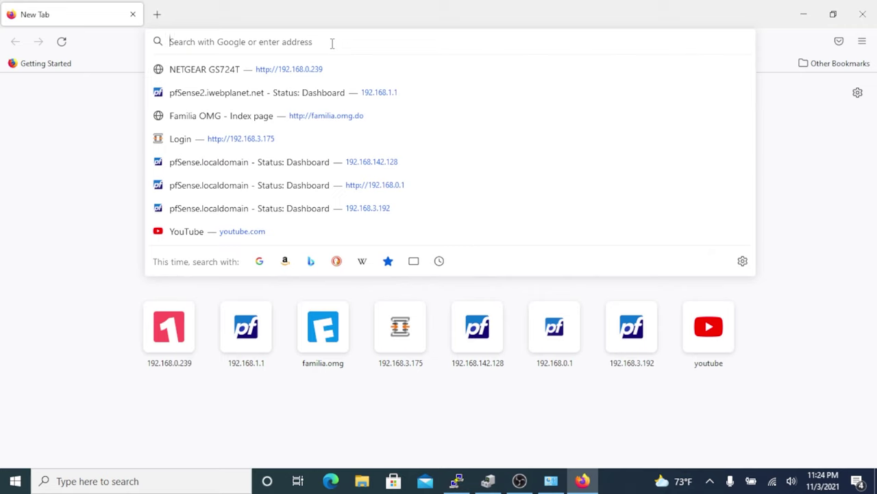
pyautogui.write('htt')
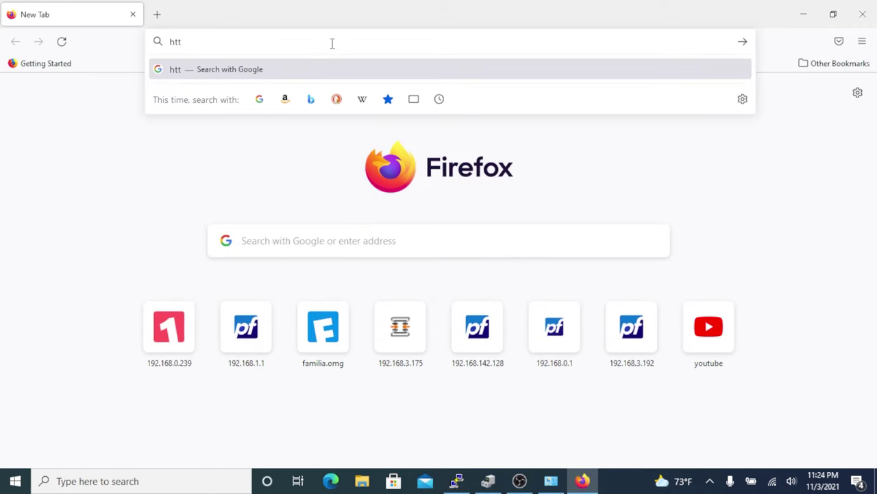
pyautogui.write('p://')
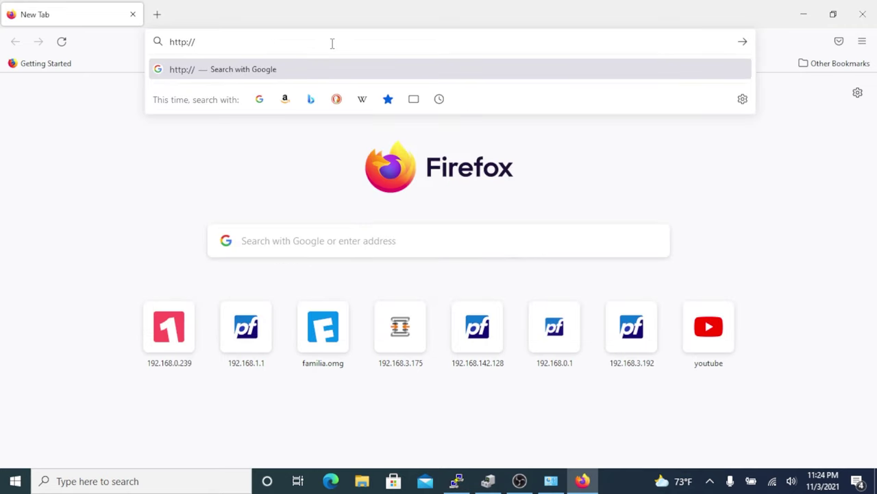
pyautogui.write('192.18')
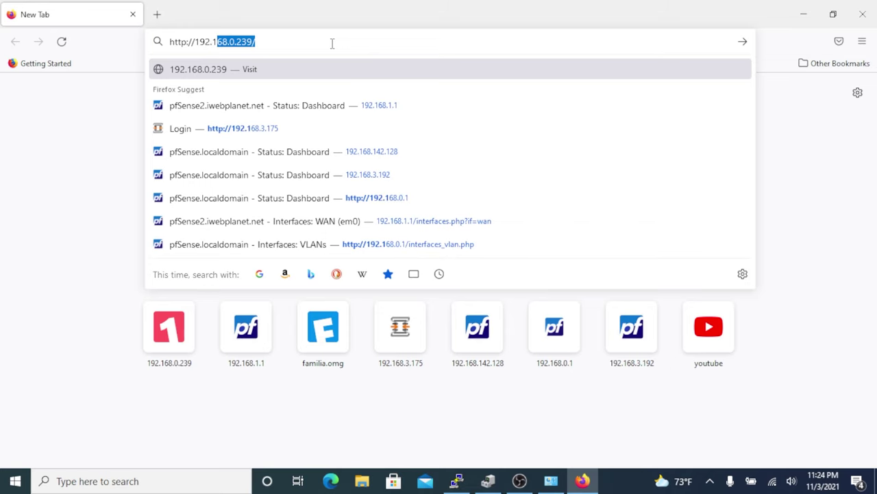
pyautogui.press('BackSpace')
pyautogui.write('68.')
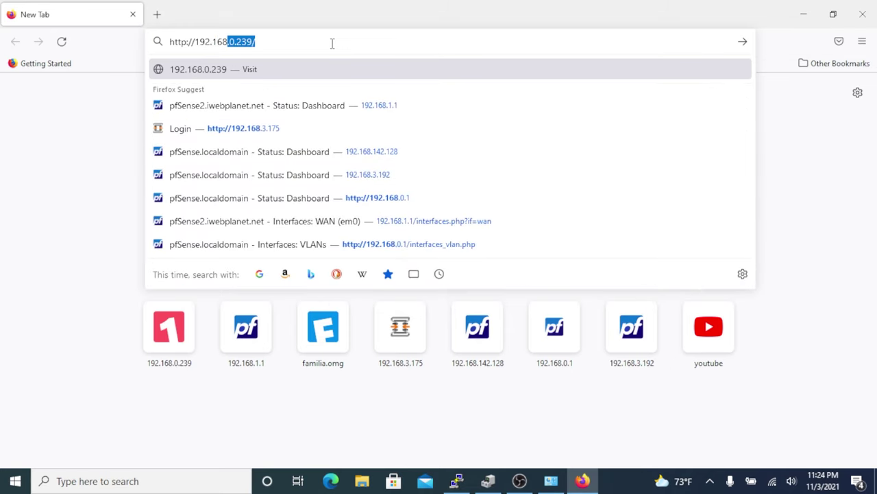
pyautogui.write('1.1')
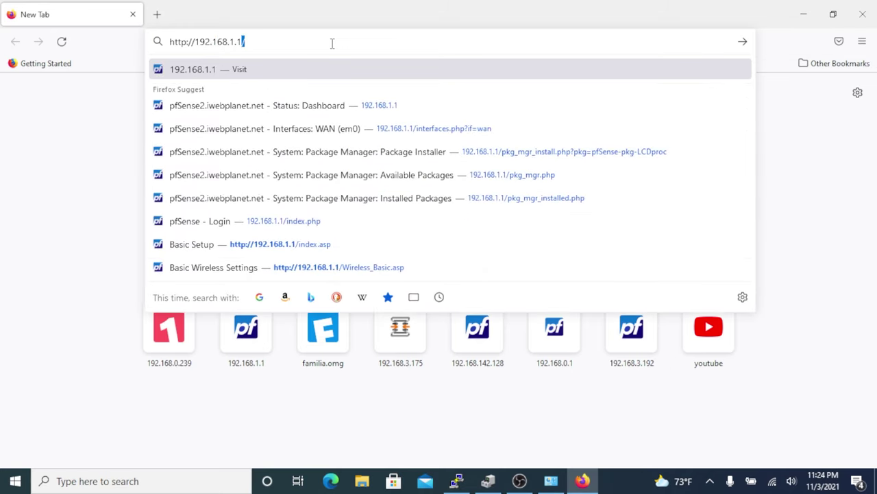
pyautogui.press('Return')
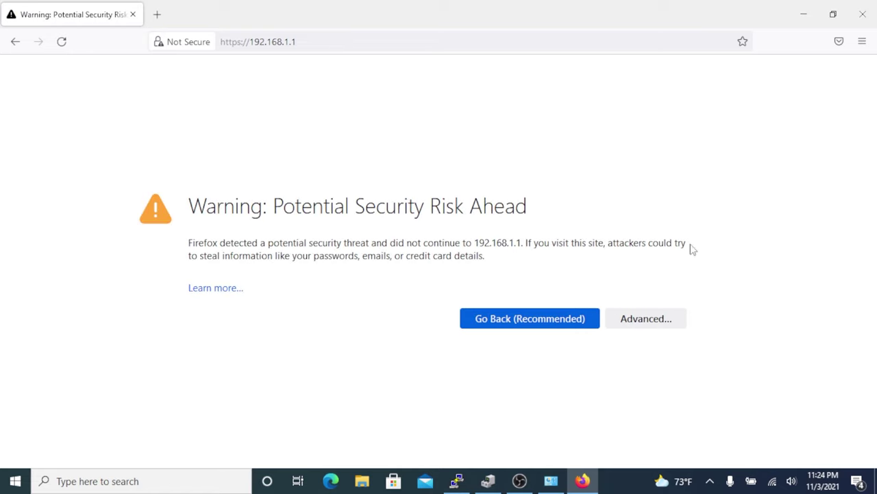
# Accept the self-signed certificate risk and continue to the firewall page
pyautogui.click(636, 319)
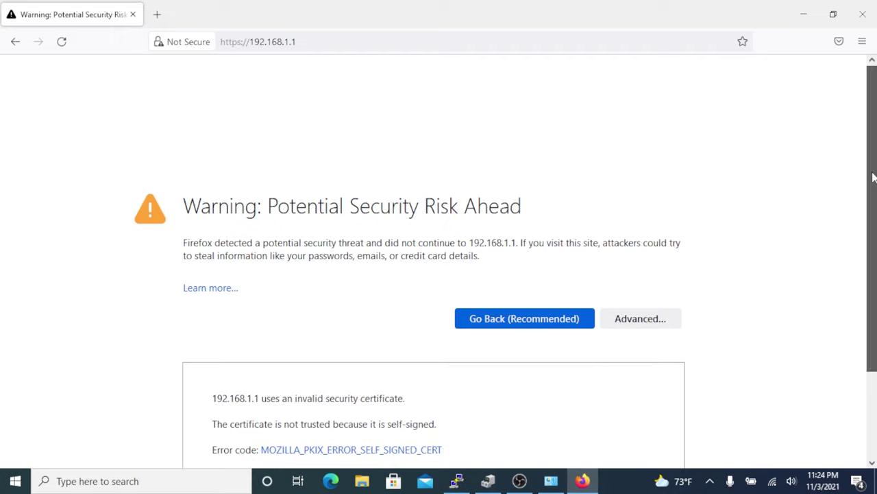
pyautogui.scroll(-3, 872, 176)
pyautogui.click(564, 424)
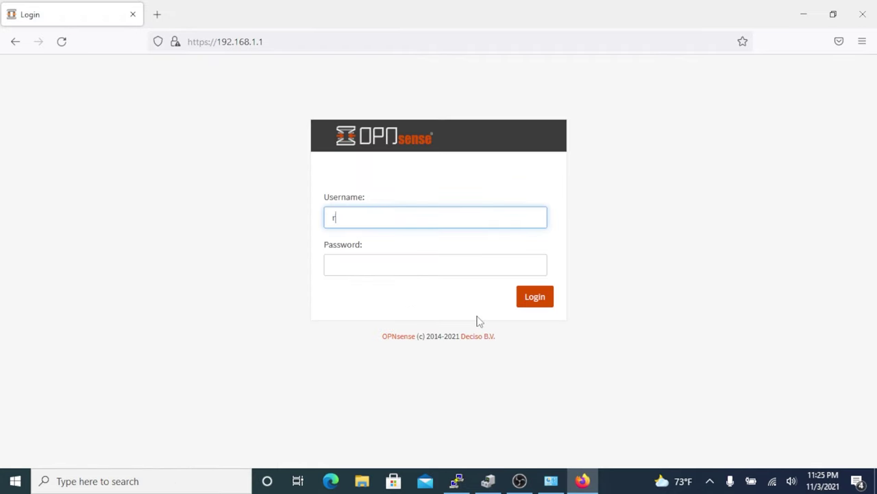
# Log in to OPNsense as root with the password, decline saving it in Firefox, and start the setup wizard
pyautogui.press('Tab')
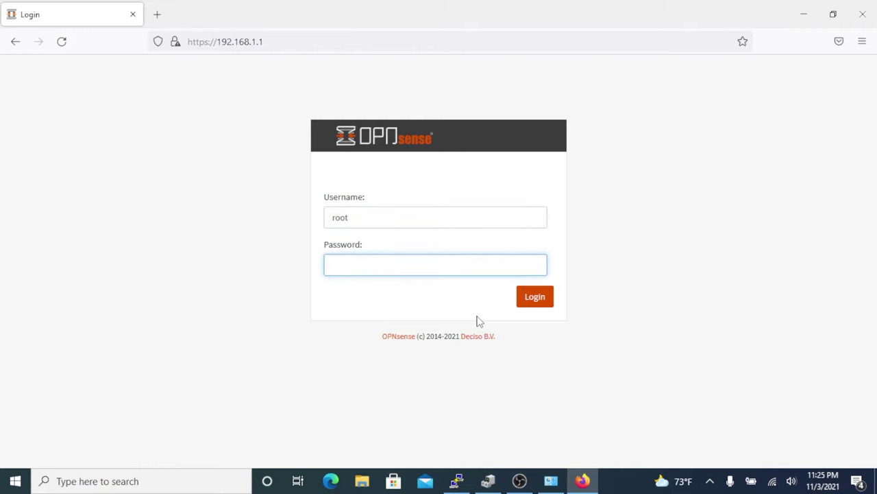
pyautogui.write('o')
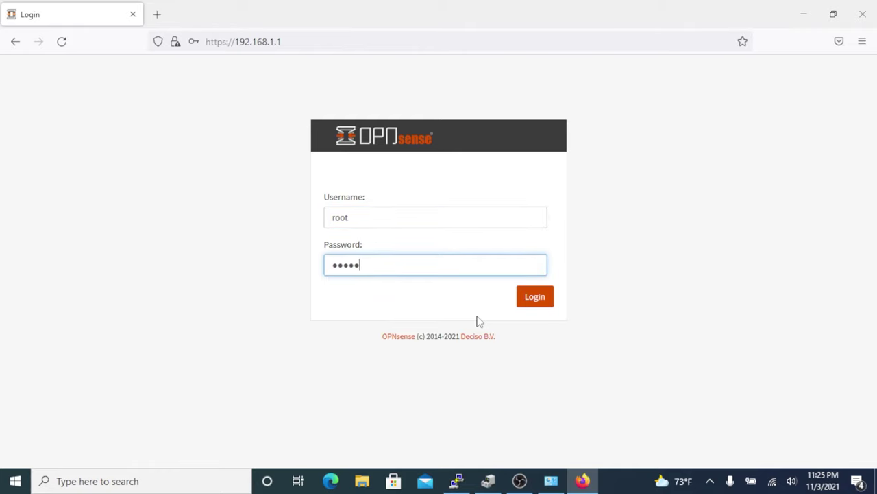
pyautogui.click(535, 303)
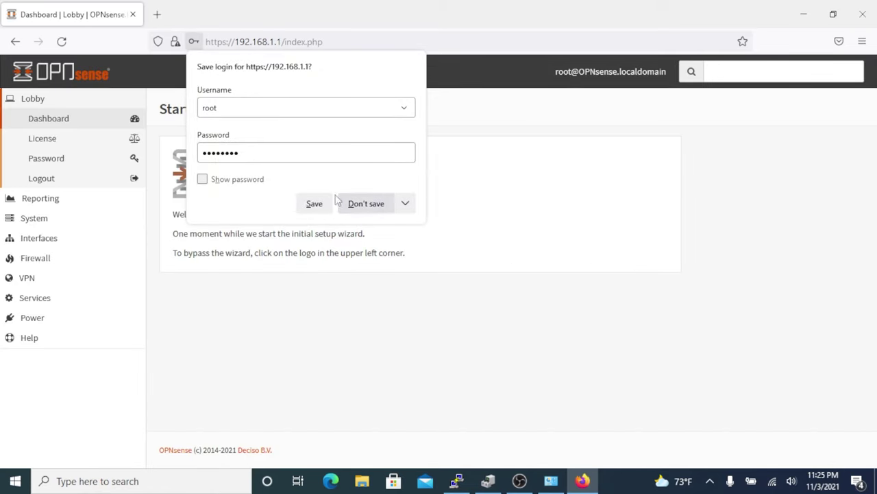
pyautogui.click(365, 210)
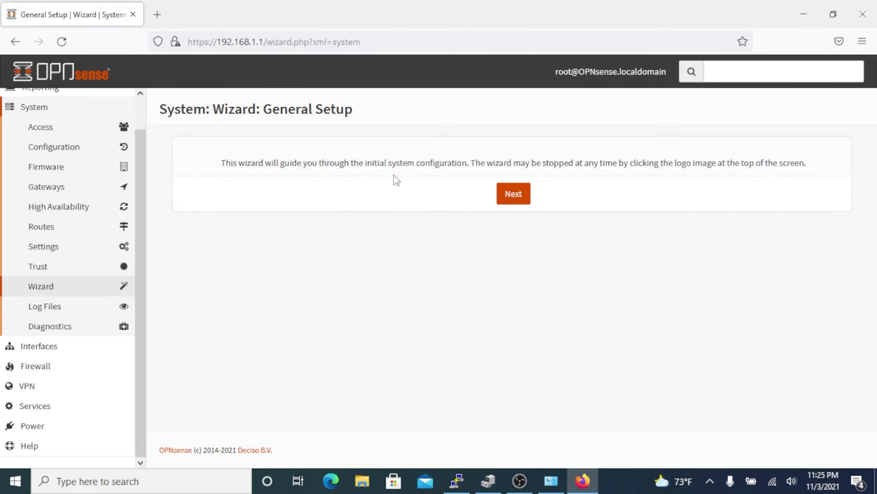
pyautogui.click(520, 195)
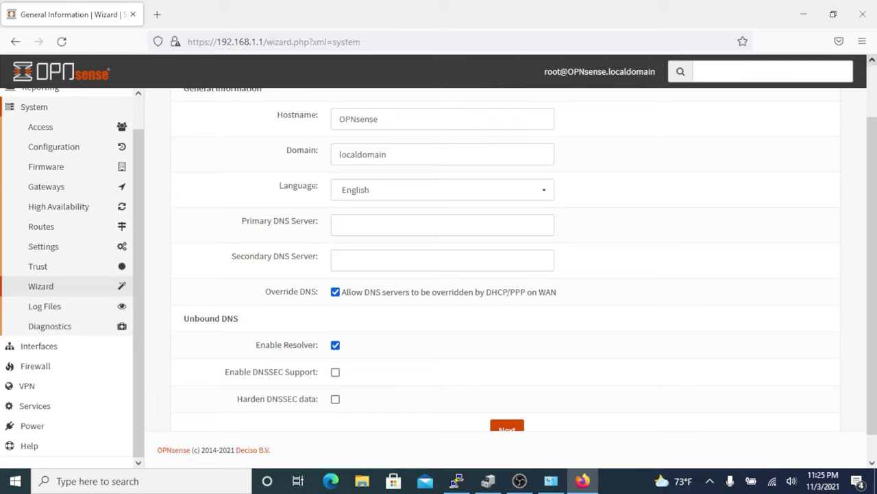
# Set the Primary DNS Server to 8.8.8.8 on the General Information page
pyautogui.scroll(2, 872, 156)
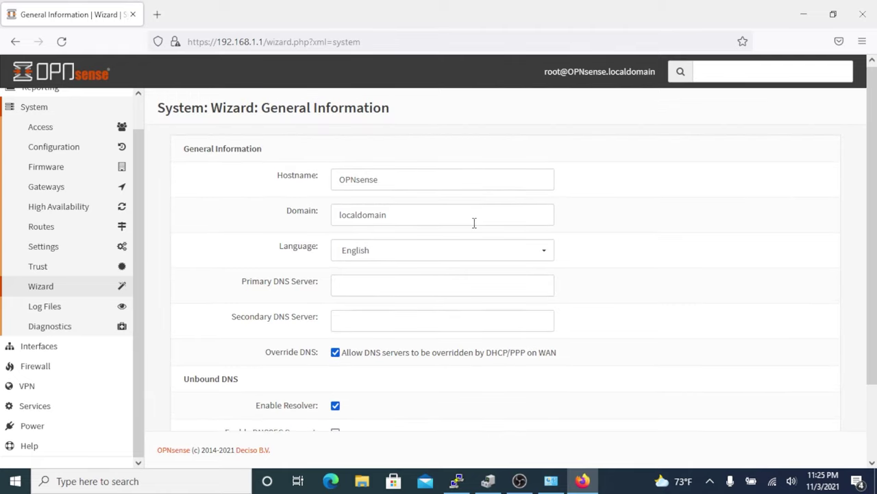
pyautogui.click(437, 214)
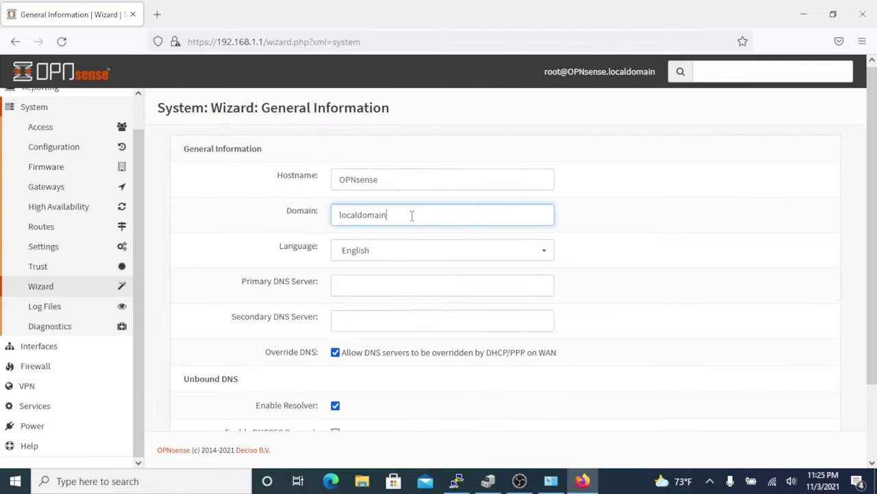
pyautogui.click(447, 288)
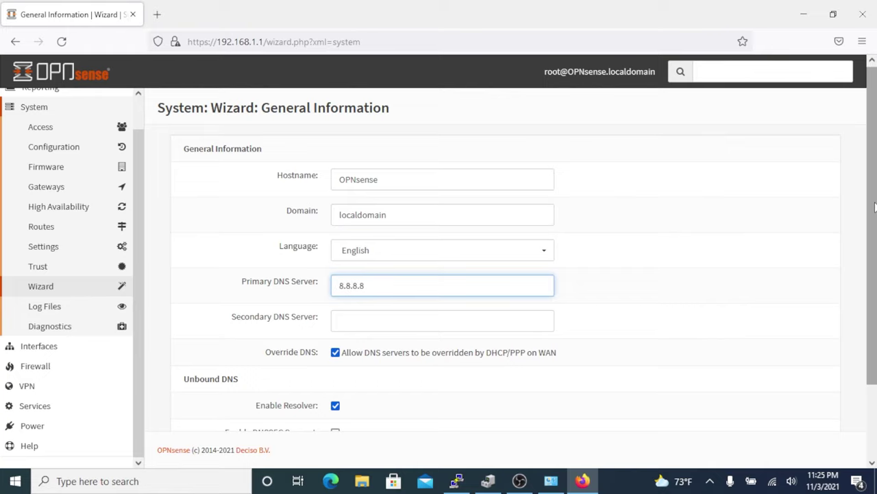
pyautogui.scroll(-2, 874, 206)
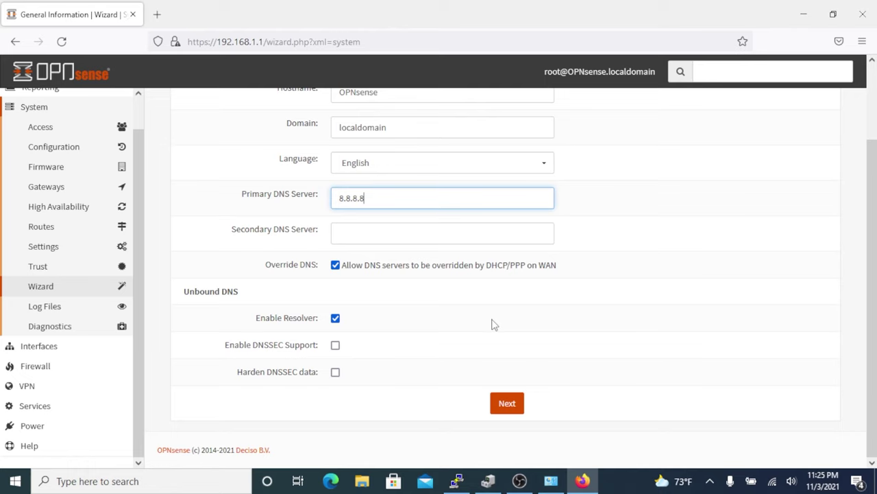
pyautogui.click(506, 401)
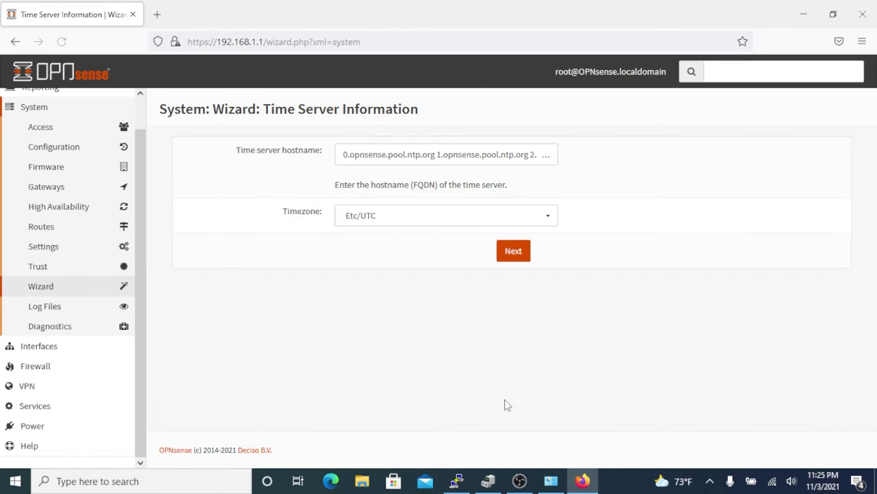
# Keep the timezone as Etc/UTC and continue to the WAN interface step
pyautogui.click(542, 216)
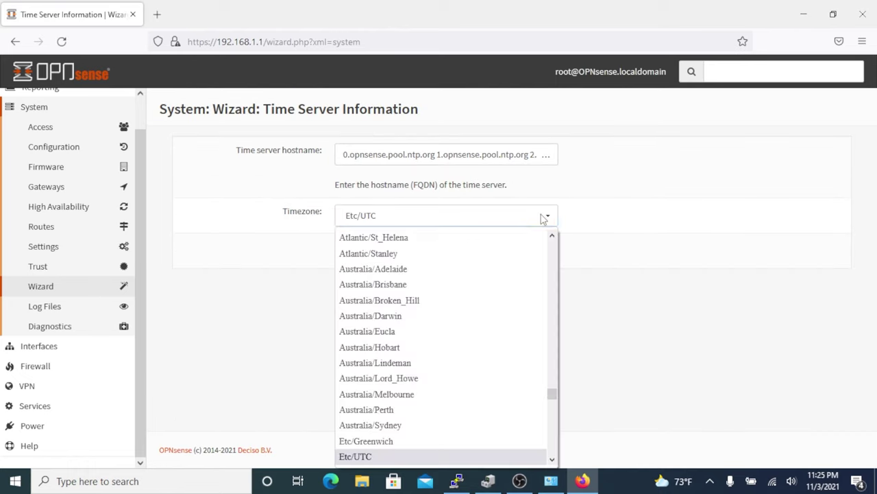
pyautogui.moveTo(553, 395); pyautogui.dragTo(571, 331)
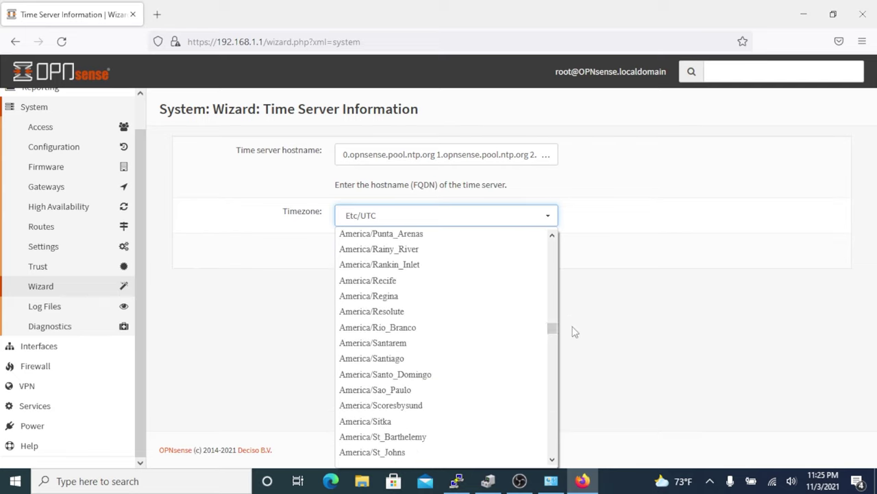
pyautogui.click(464, 379)
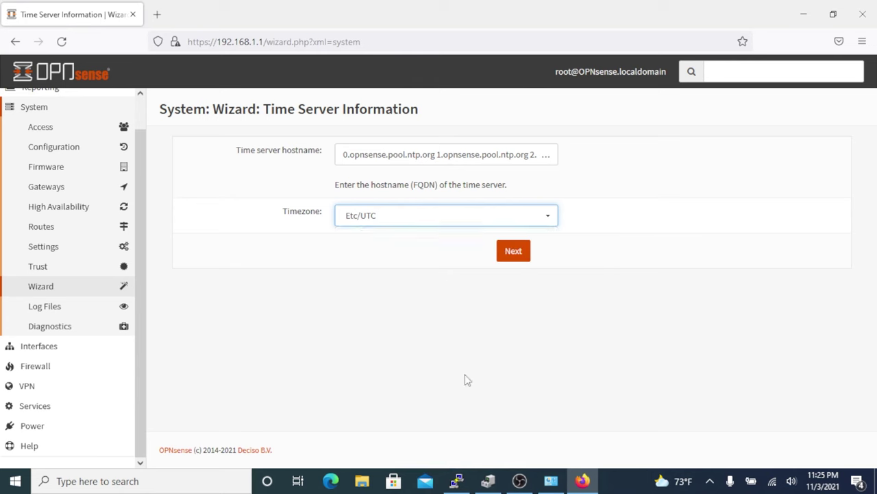
pyautogui.click(518, 252)
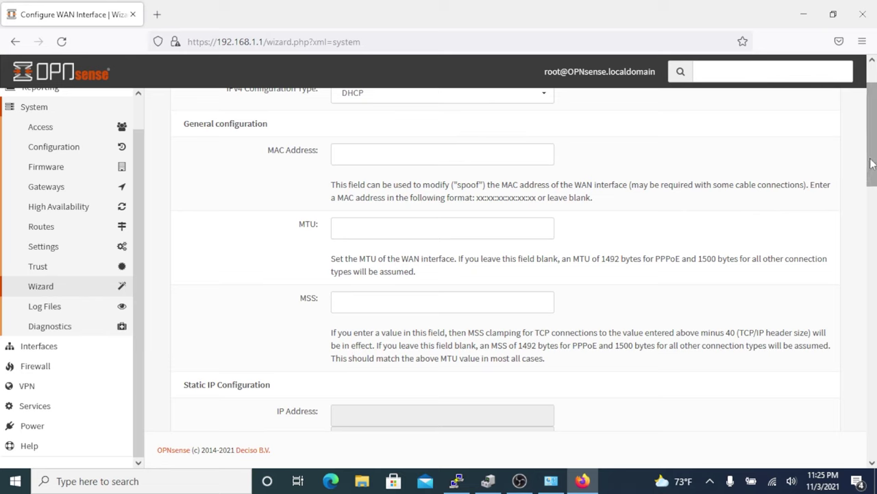
# Accept the WAN DHCP and LAN 192.168.1.1/24 settings unchanged, reaching the root password step
pyautogui.scroll(2, 499, 261)
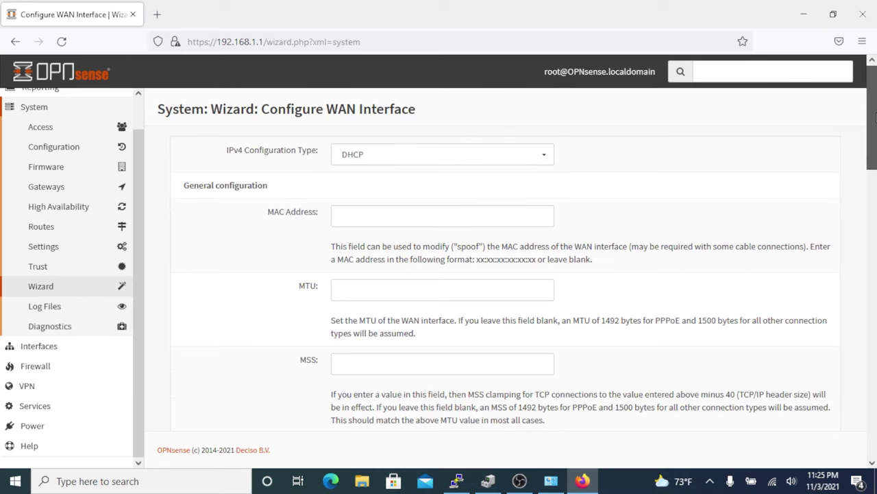
pyautogui.moveTo(875, 118); pyautogui.dragTo(875, 452)
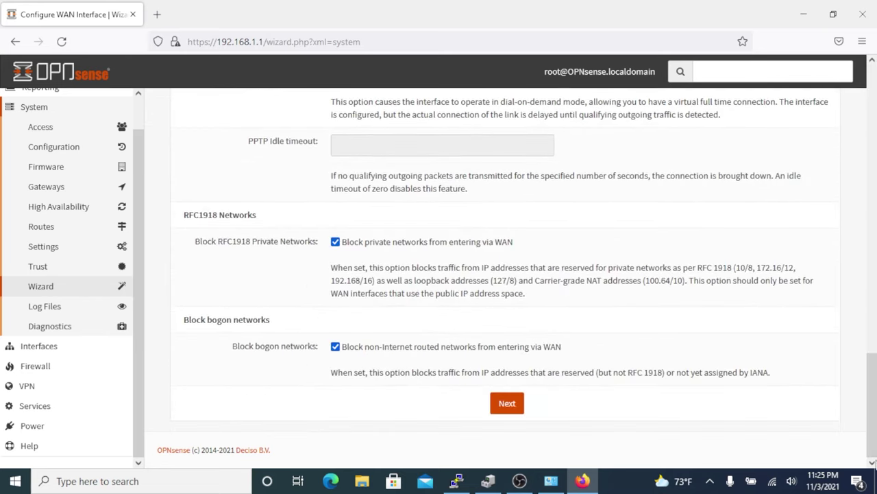
pyautogui.click(505, 411)
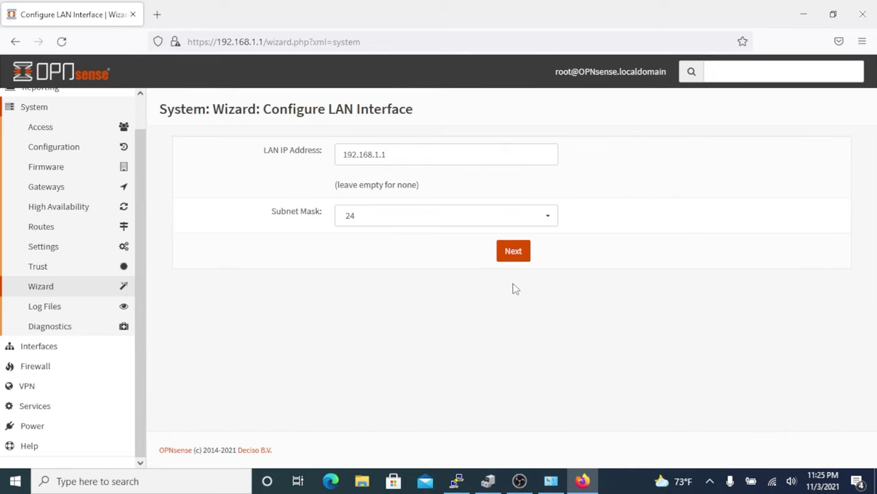
pyautogui.click(519, 254)
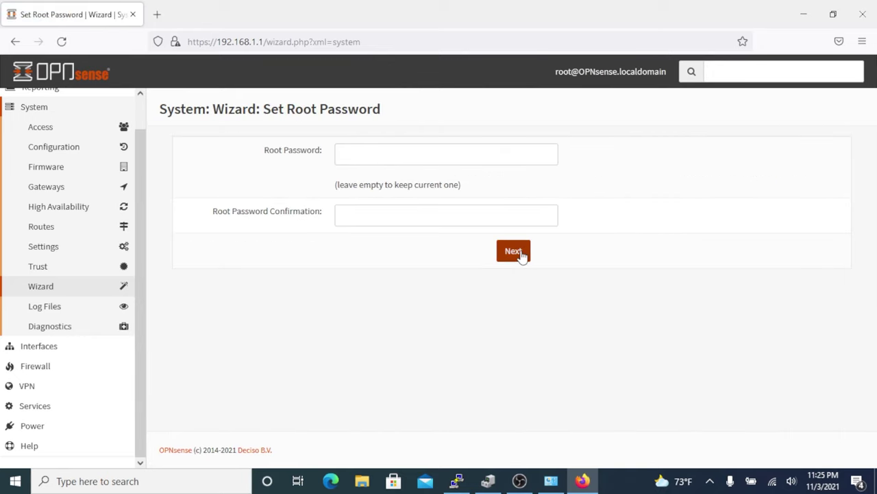
pyautogui.click(461, 151)
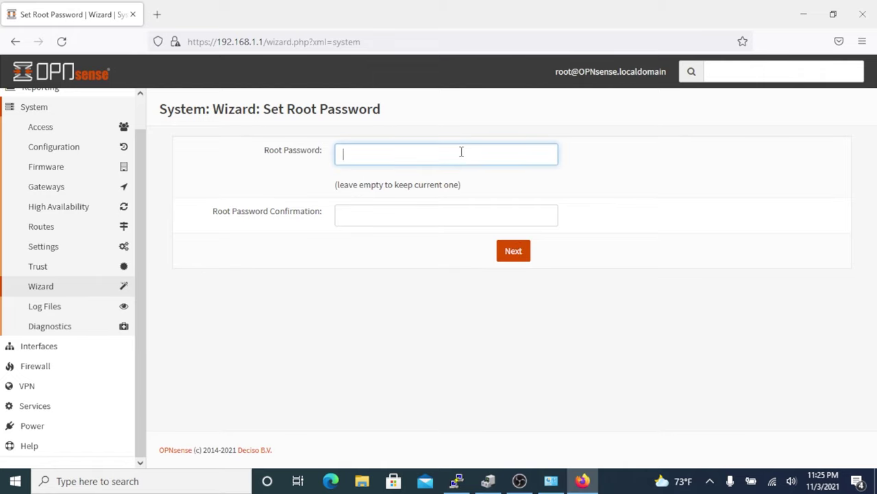
# Keep the current root password, reload to apply the configuration, and open Lobby > Dashboard
pyautogui.click(514, 255)
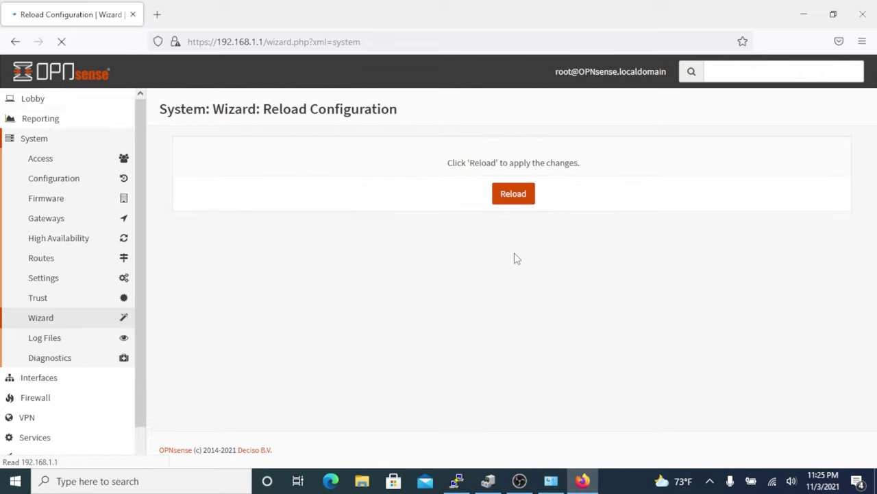
pyautogui.click(519, 194)
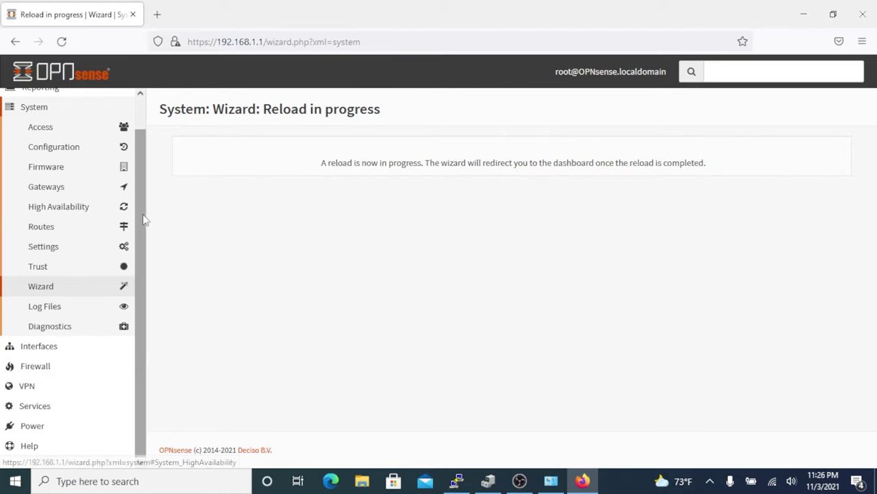
pyautogui.moveTo(142, 219); pyautogui.dragTo(138, 156)
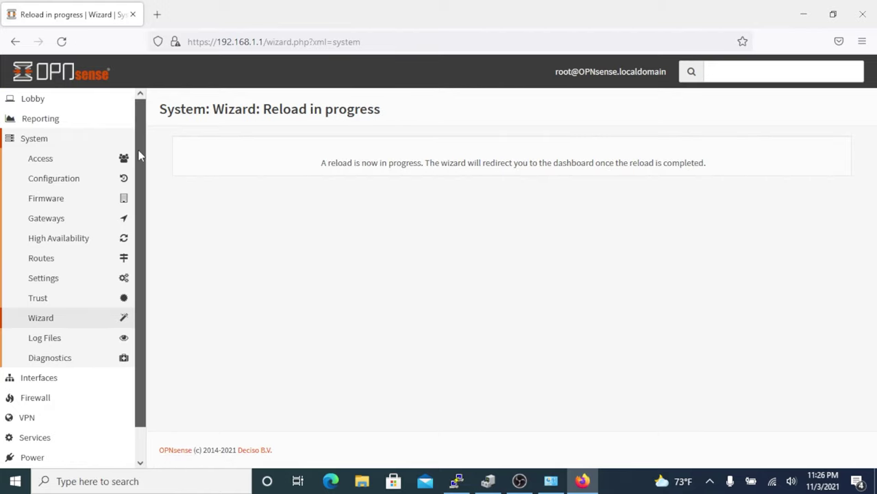
pyautogui.click(34, 102)
pyautogui.click(44, 119)
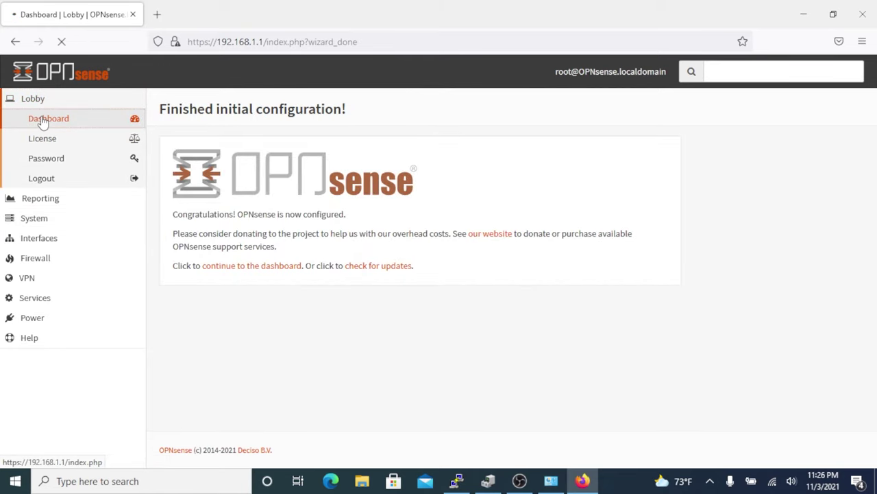